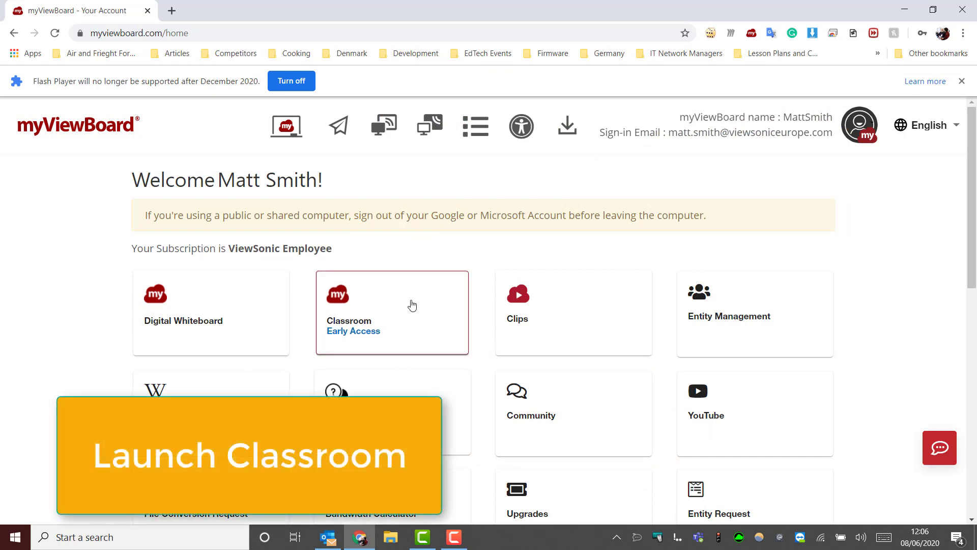
Step: Launch Classroom from the myViewBoard account page and turn on the teacher's webcam
left_click(413, 306)
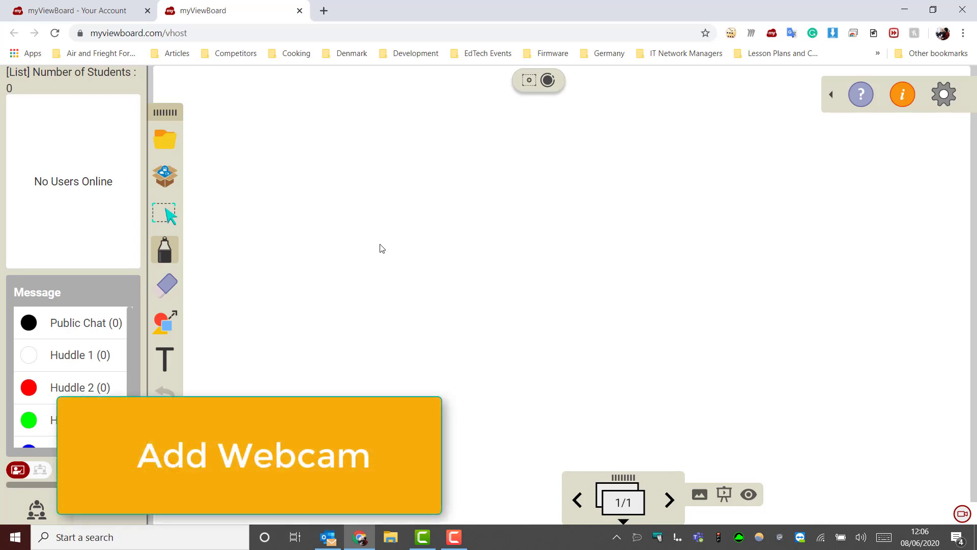
left_click(963, 515)
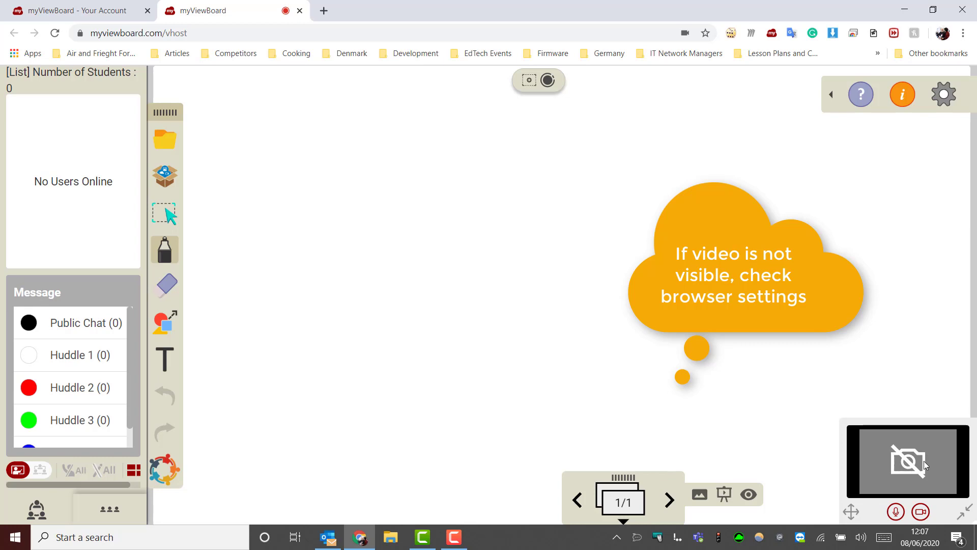
Step: Set the browser's camera device to Logitech BRIO (046d:085e) in the camera permissions of the site settings
left_click(685, 35)
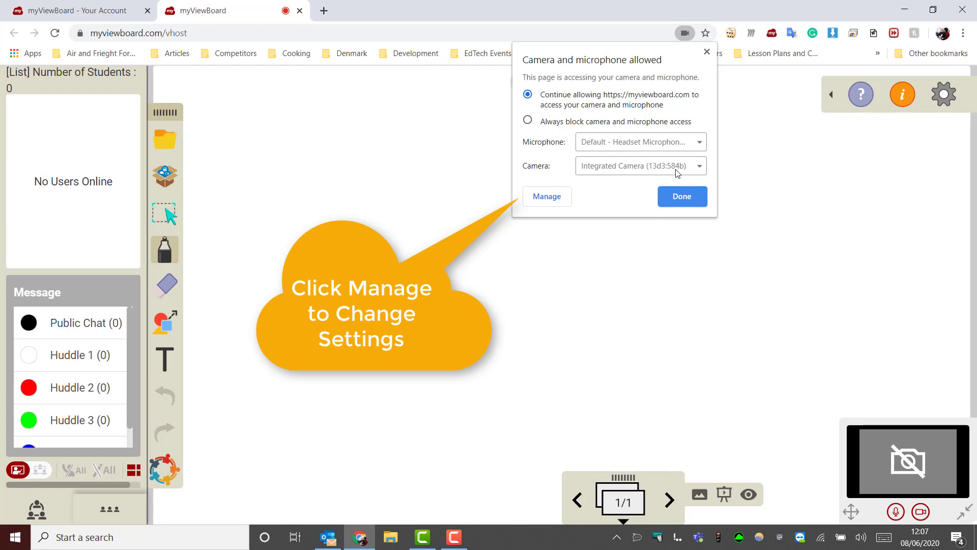
left_click(549, 201)
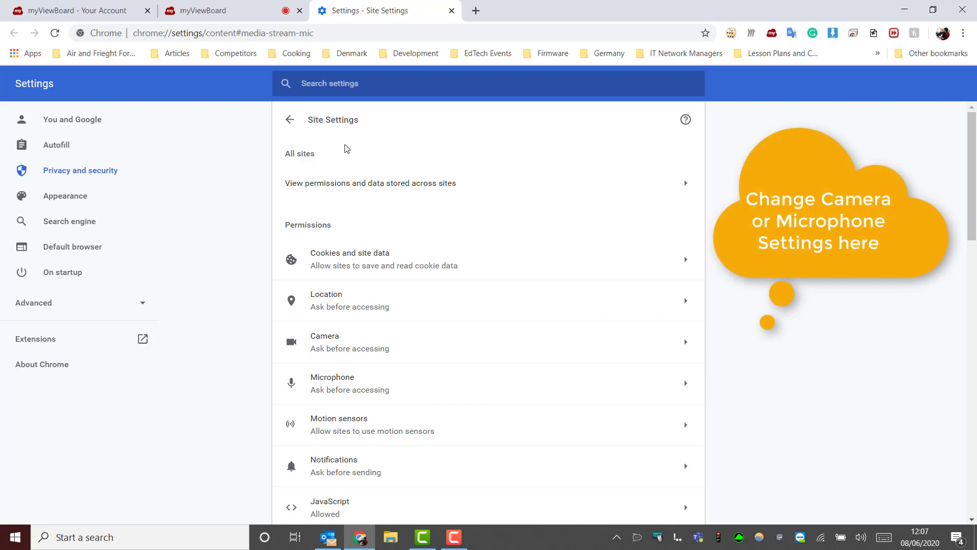
left_click(473, 347)
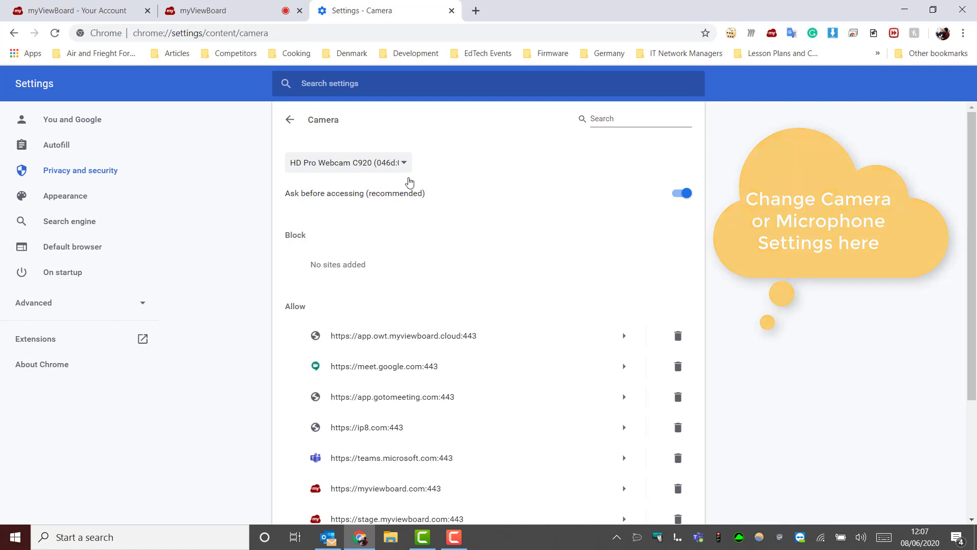
left_click(399, 163)
left_click(375, 205)
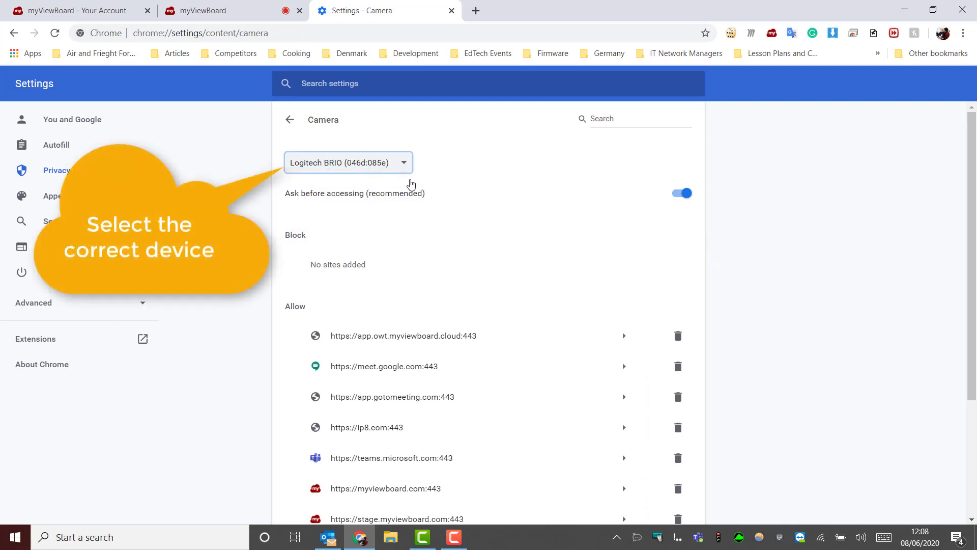
scroll(403, 235, "down", 3)
scroll(402, 233, "up", 3)
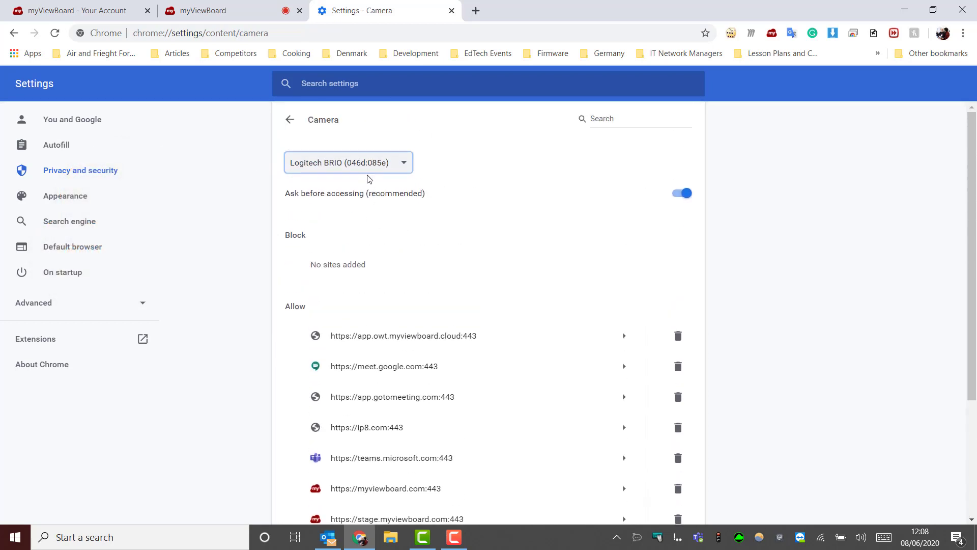
left_click(291, 125)
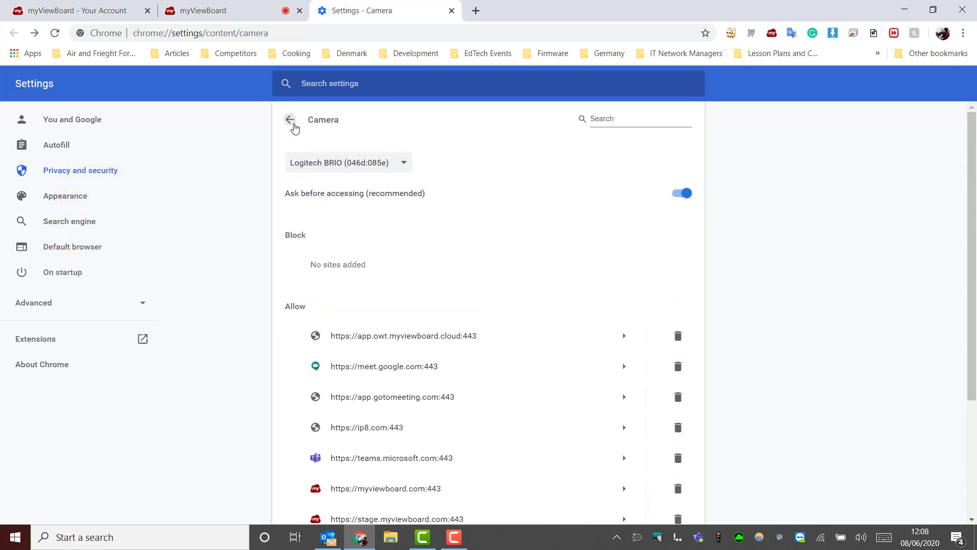
Step: Reload the Classroom page and restart the webcam, checking which camera the page uses
left_click(230, 14)
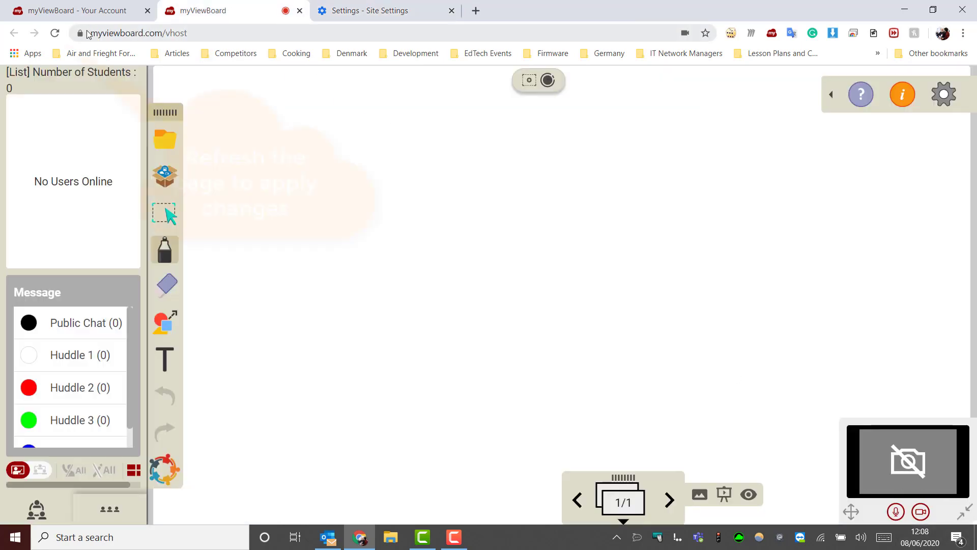
left_click(55, 32)
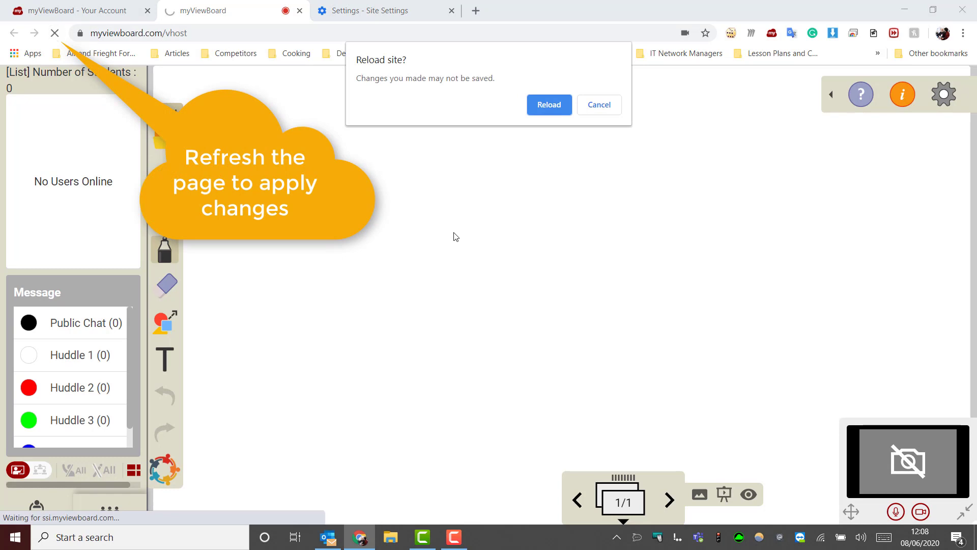
left_click(549, 105)
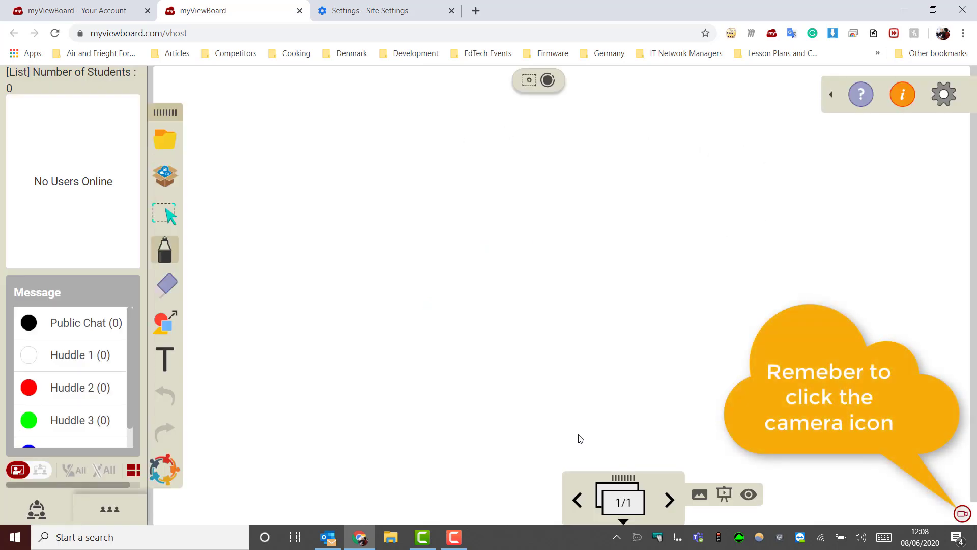
left_click(963, 514)
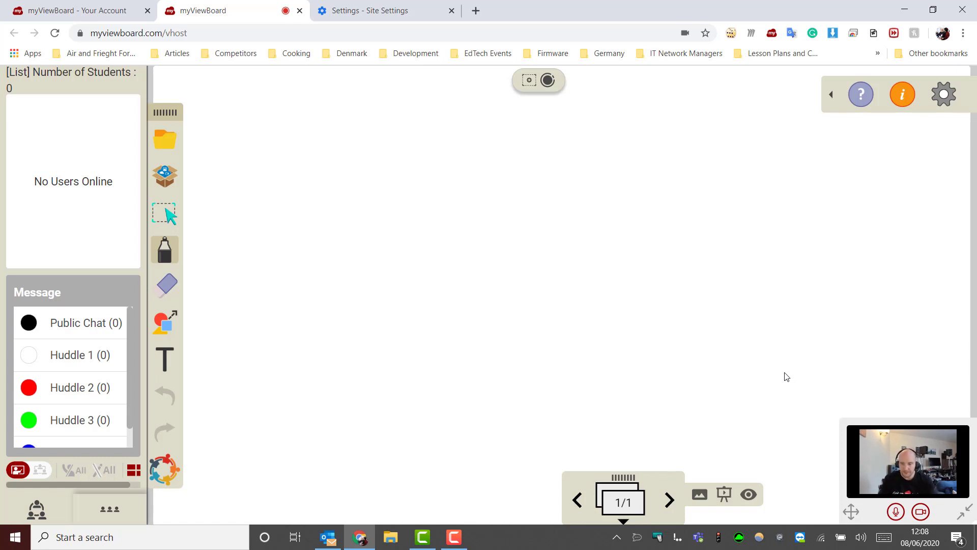
left_click(686, 33)
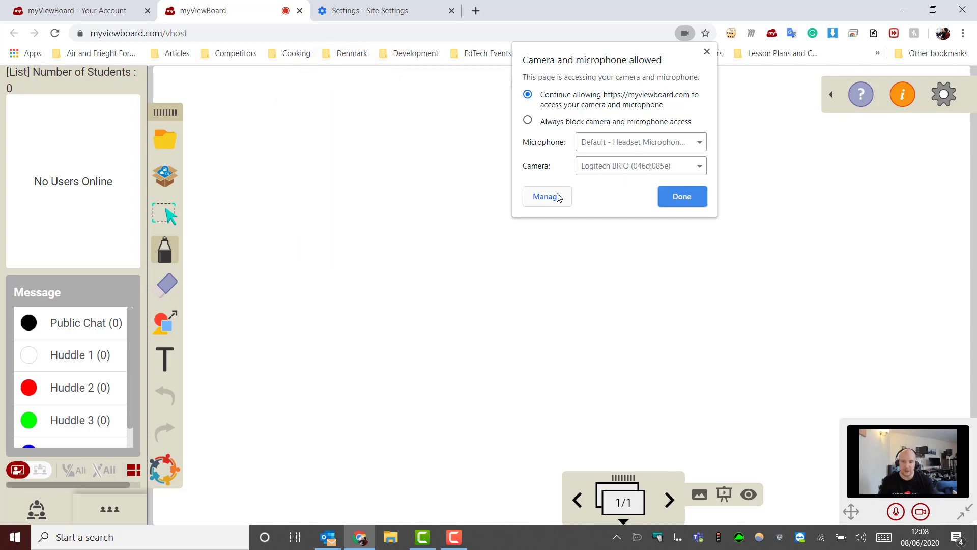
left_click(677, 199)
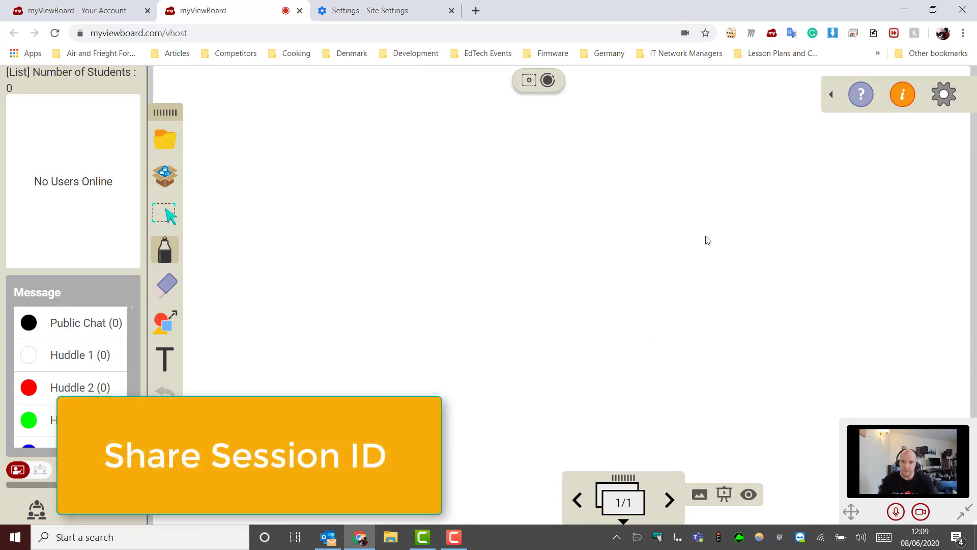
Step: Show the Classroom session's join details and copy the join URL for students
left_click(832, 98)
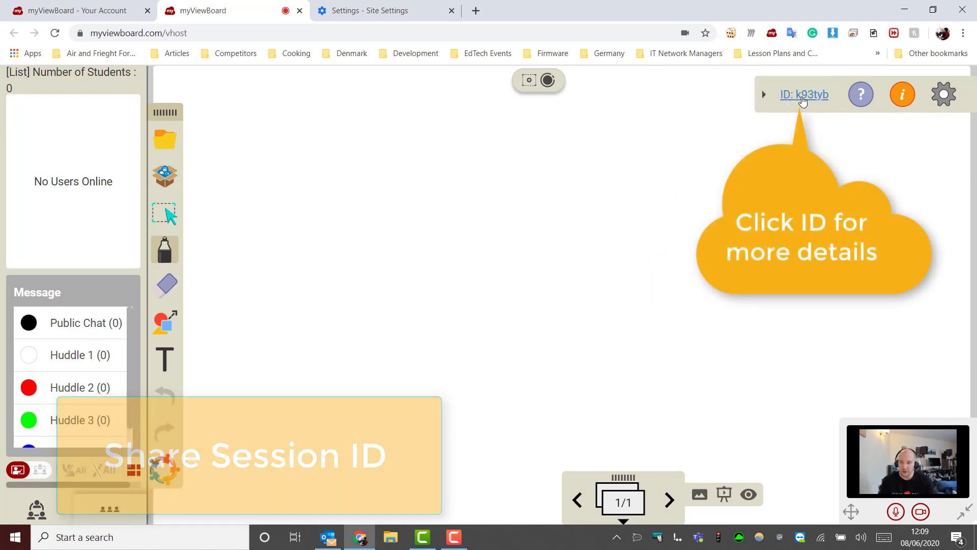
left_click(803, 99)
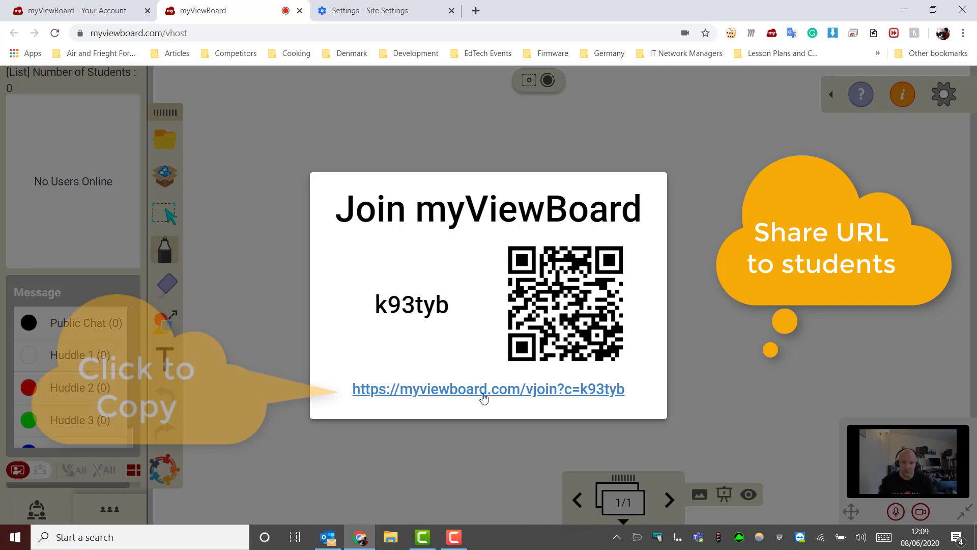
left_click(509, 391)
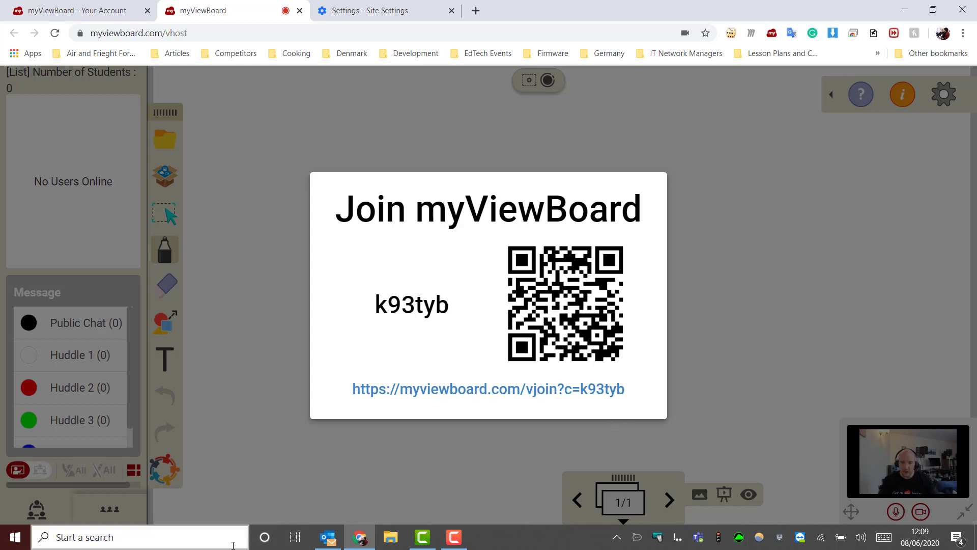
Step: Switch to TeamViewer and connect to the student computer STORM-TROOPER from the recent connections
left_click(207, 544)
type("teamviewer")
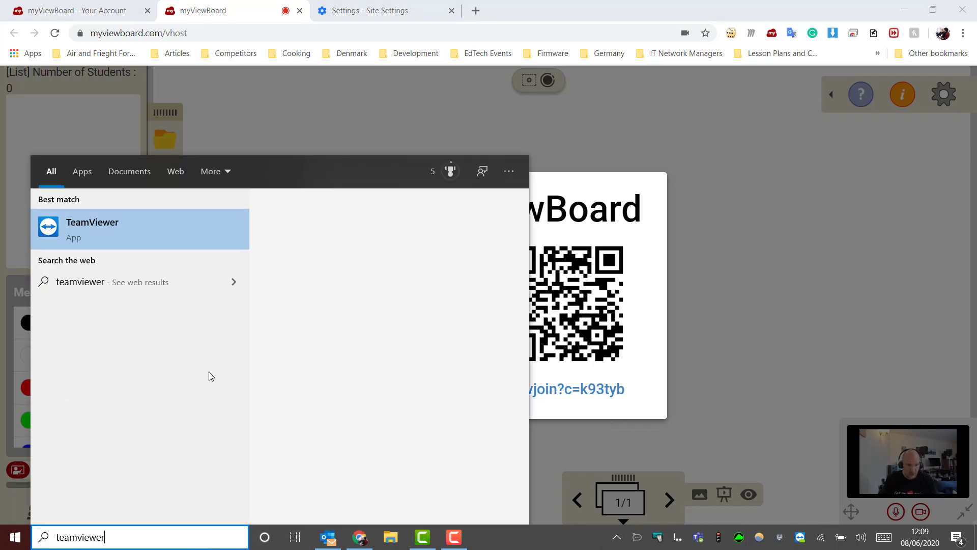
left_click(127, 235)
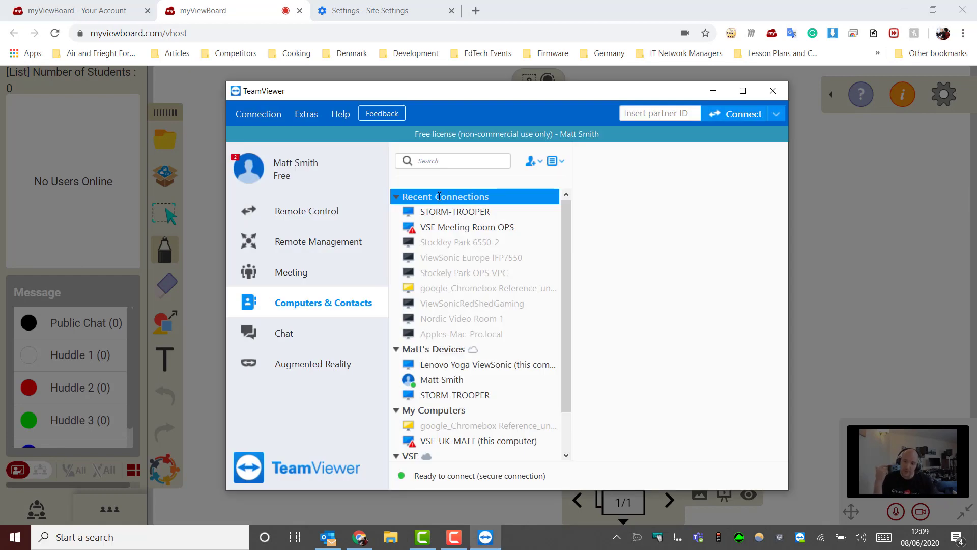
double_click(455, 211)
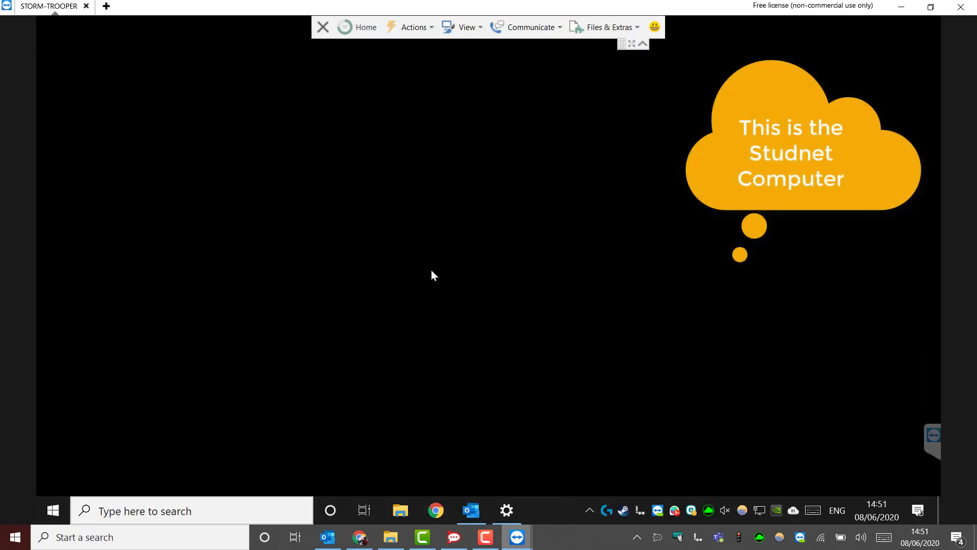
Step: Start Chrome on the student computer, copy the session join URL from the teacher's page, and load it in the student's browser
left_click(436, 510)
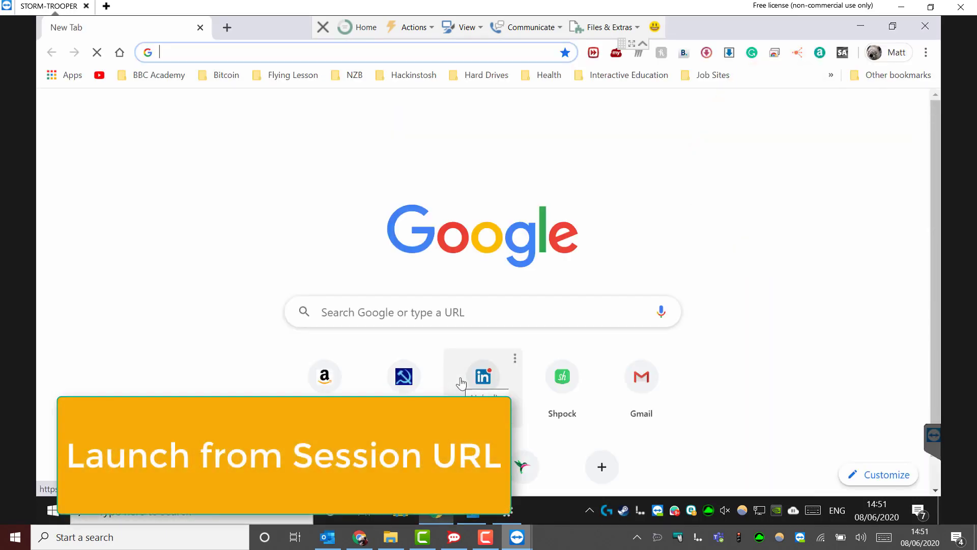
left_click(365, 542)
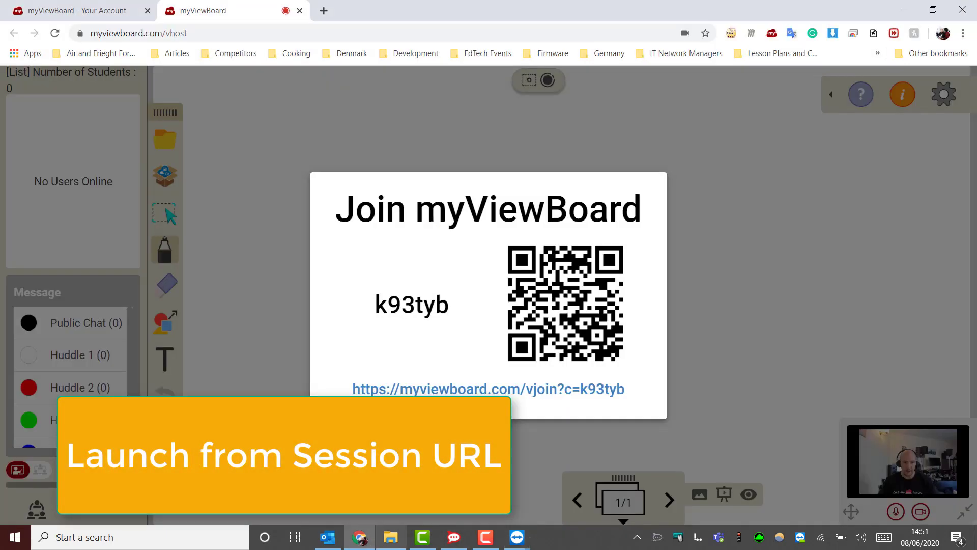
left_click(509, 392)
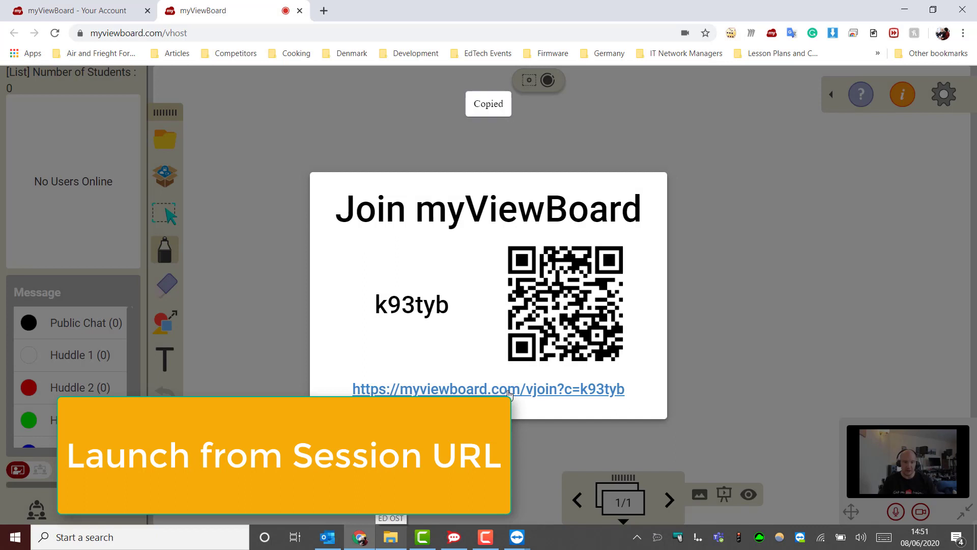
left_click(517, 537)
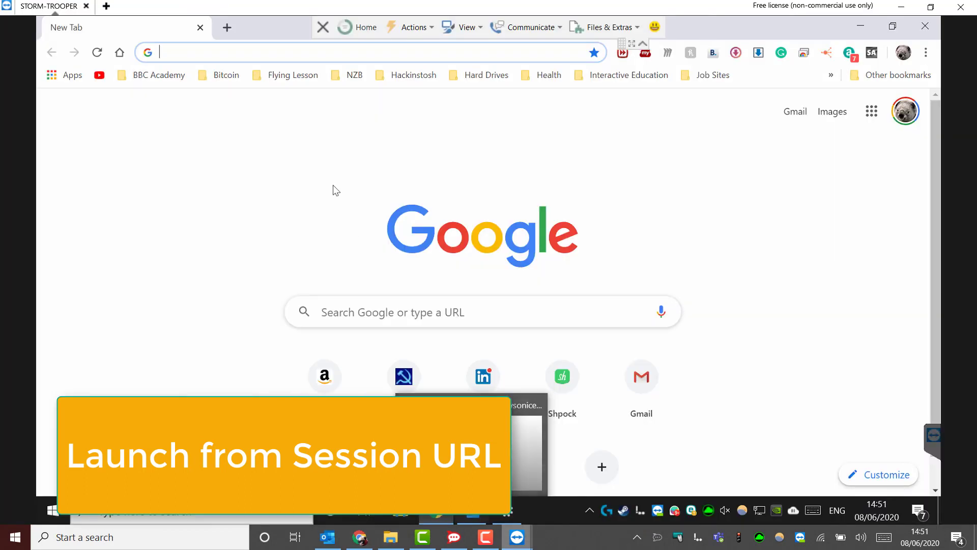
key("ctrl+v")
key("Return")
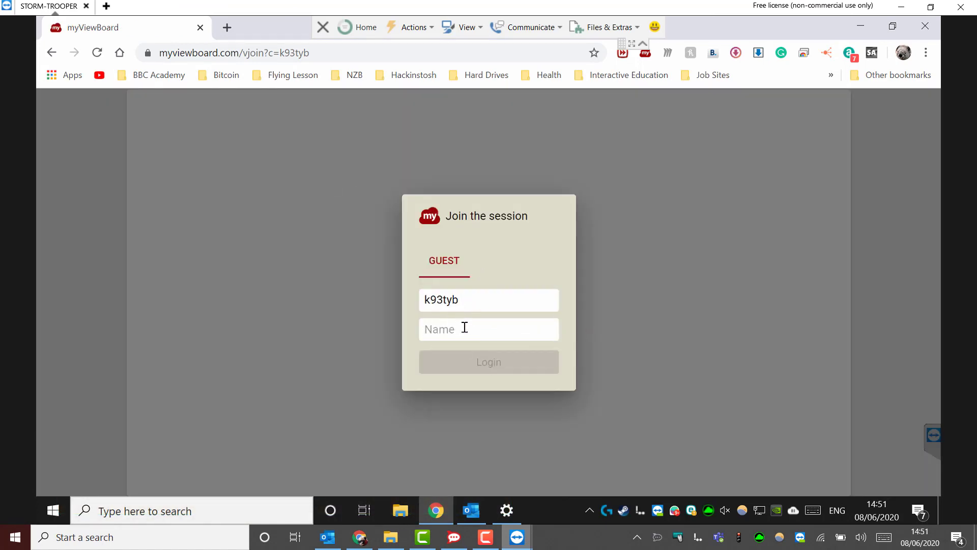
Step: Join the session as a guest under the name Student
left_click(465, 328)
type("Student")
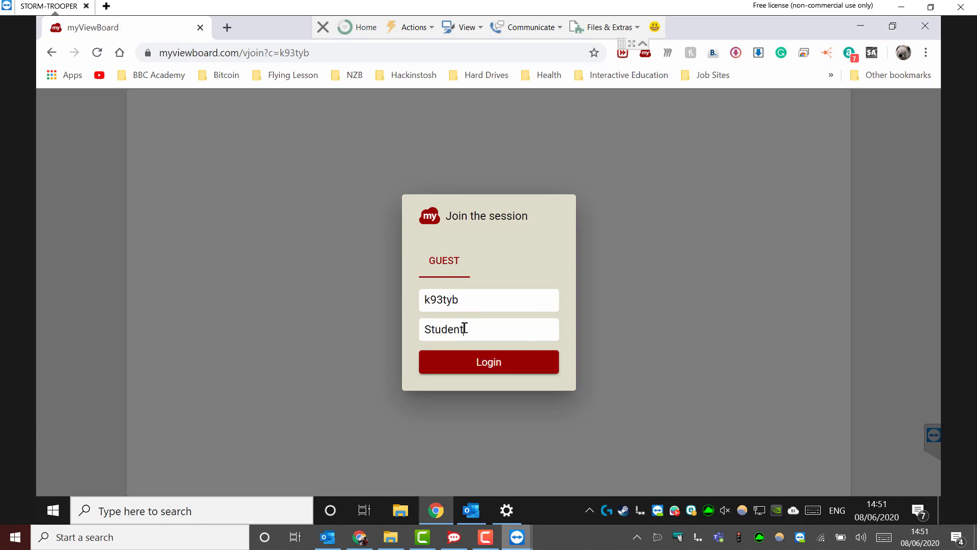
left_click(487, 368)
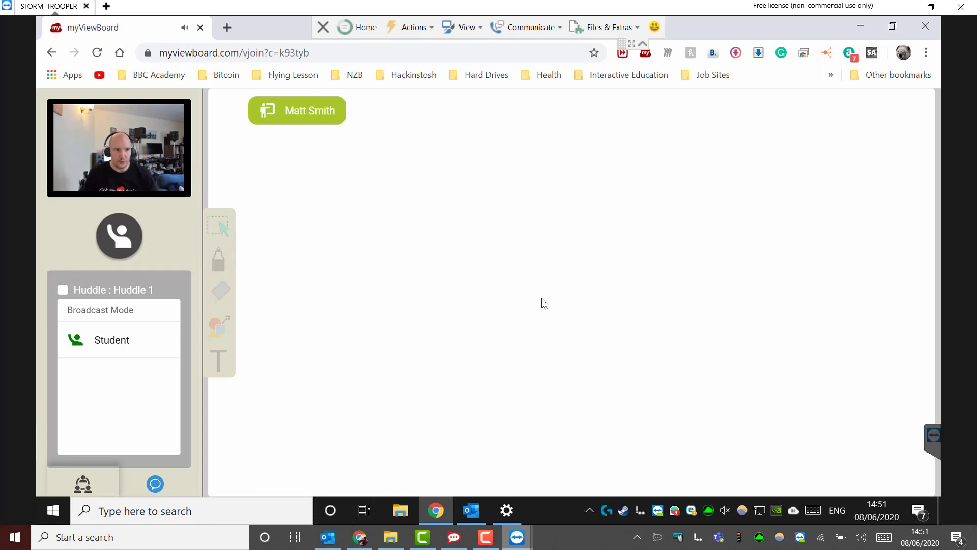
Step: Shrink the remote student window into the upper-right part of the desktop and dismiss the teacher's join details
left_click(930, 7)
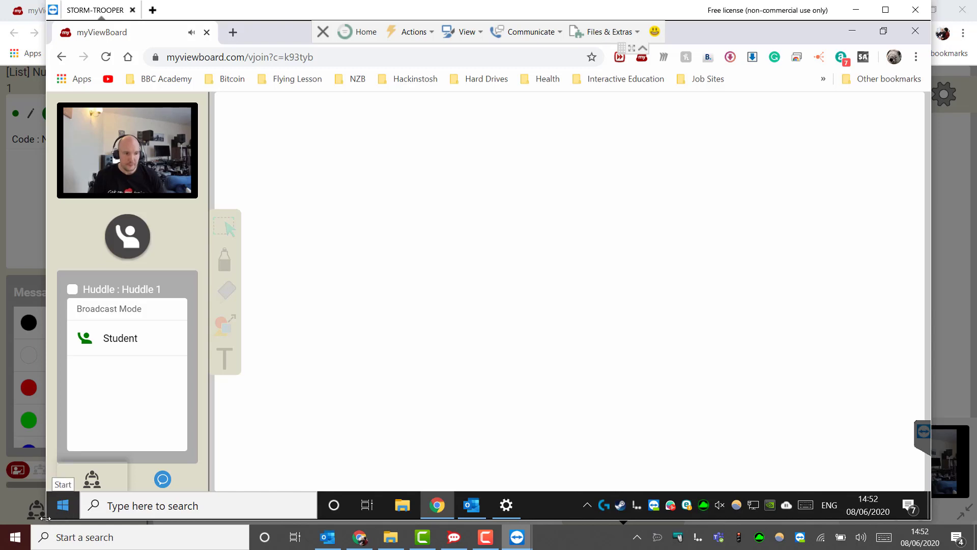
left_click_drag(83, 503, 282, 420)
left_click_drag(610, 12, 648, 13)
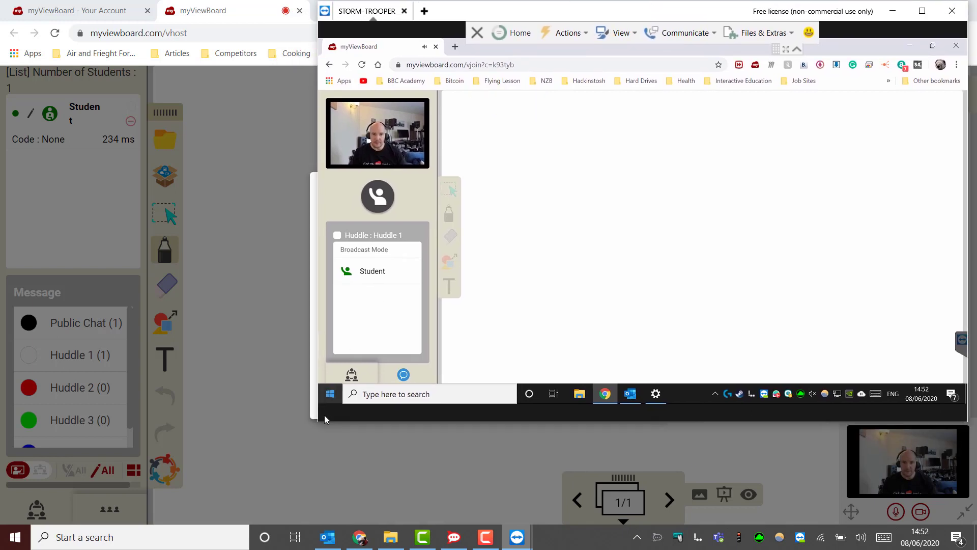
left_click_drag(317, 420, 409, 373)
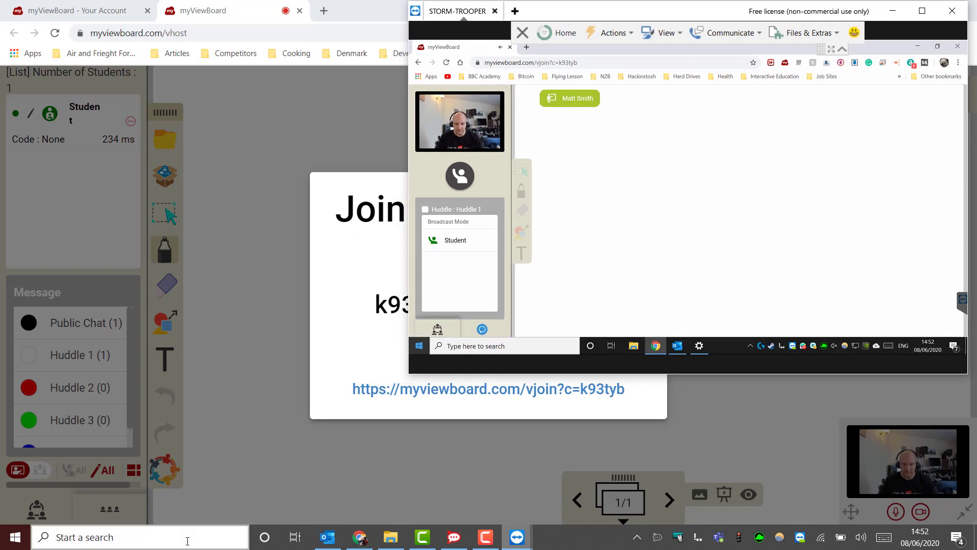
left_click(302, 220)
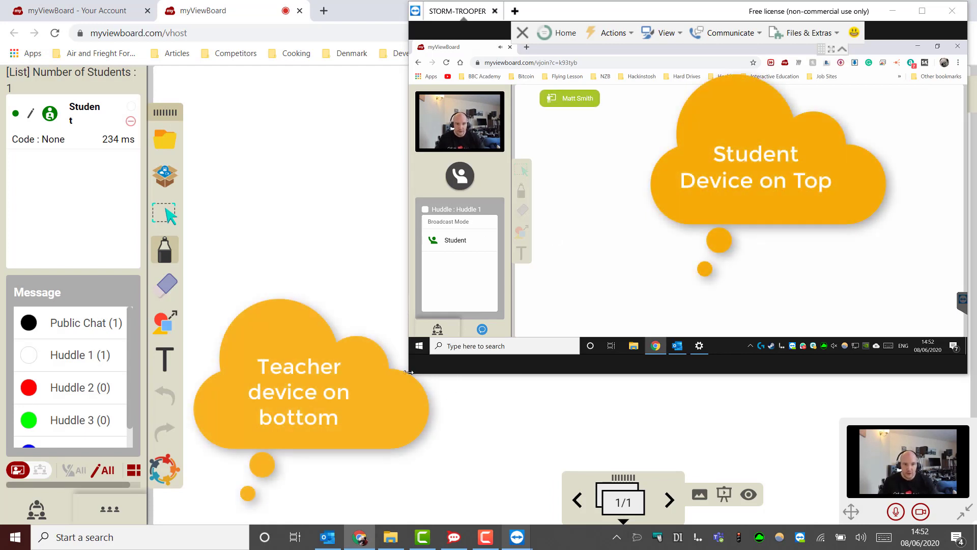
left_click_drag(410, 372, 499, 319)
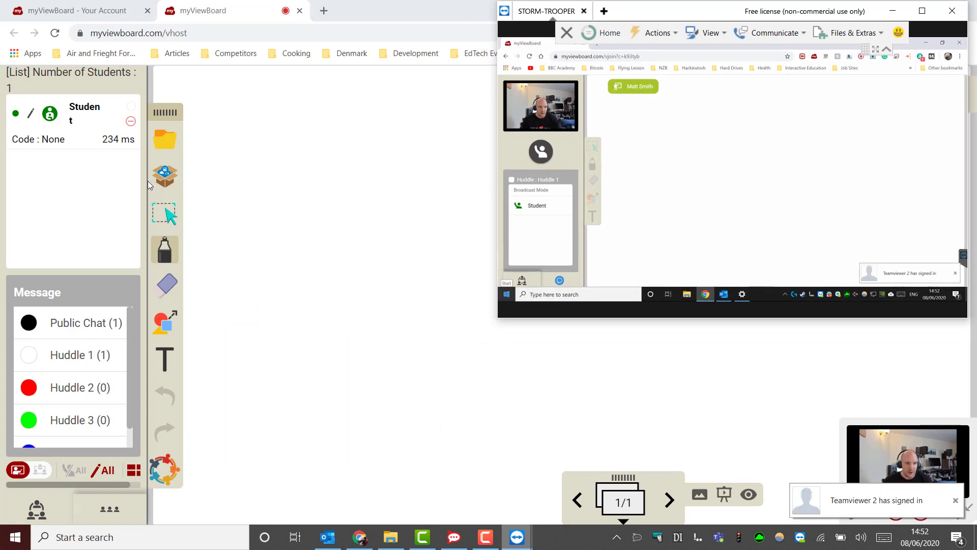
Step: Slightly widen the student list pane and add the text "Teacher Presentation" near the top of the teacher's canvas
left_click_drag(148, 181, 153, 181)
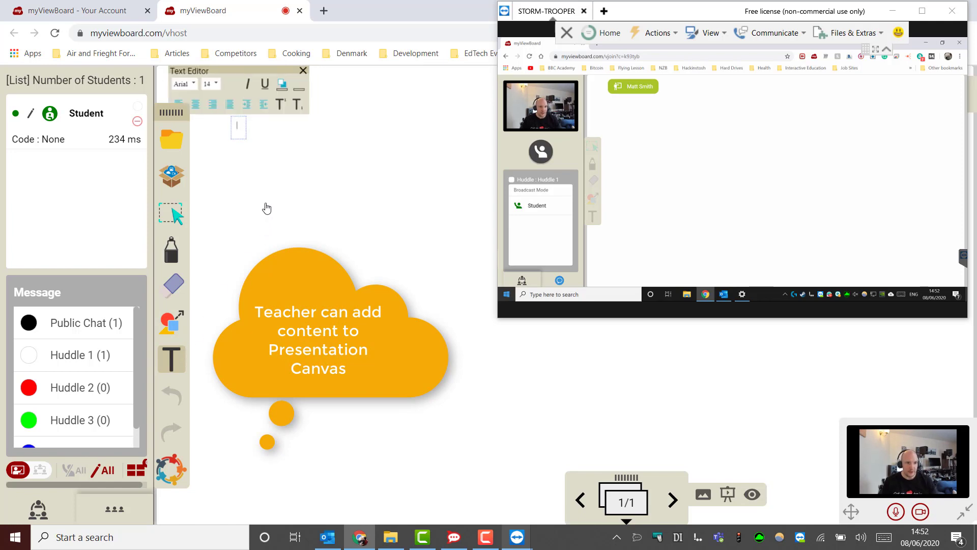
type("cher")
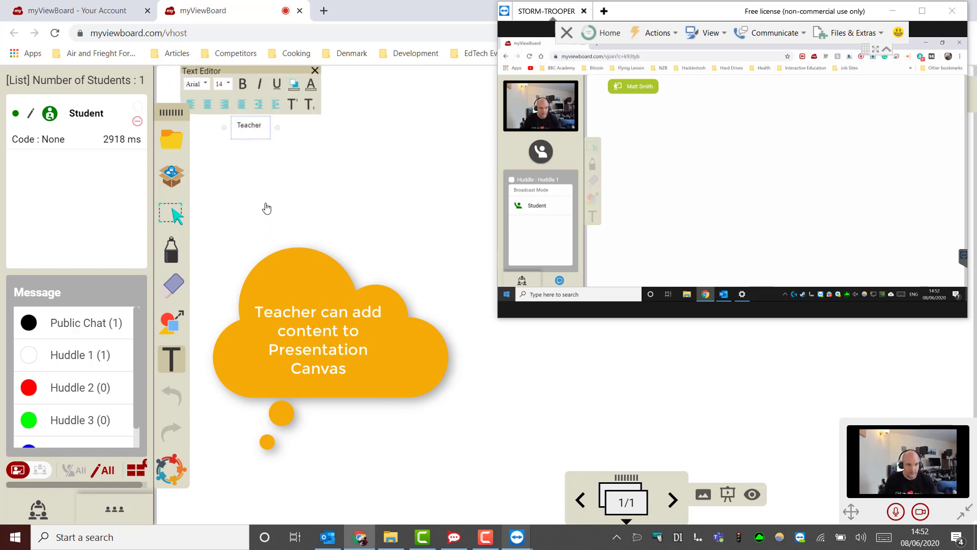
type(" Presentation")
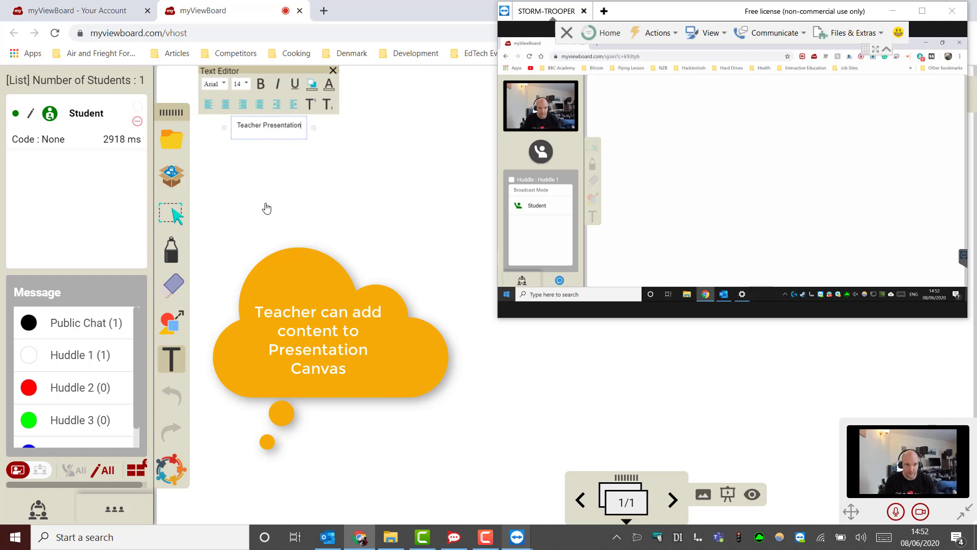
Step: Complete the canvas text as "Teacher Presentation Screen" and finish editing it
type(" SCreen")
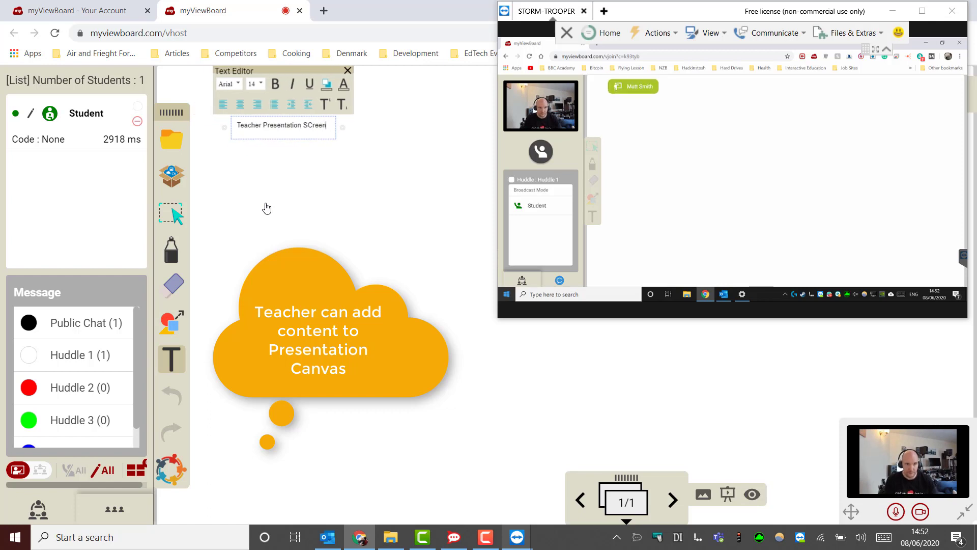
key("BackSpace")
key("BackSpace")
key("BackSpace")
key("BackSpace")
key("BackSpace")
type("screen")
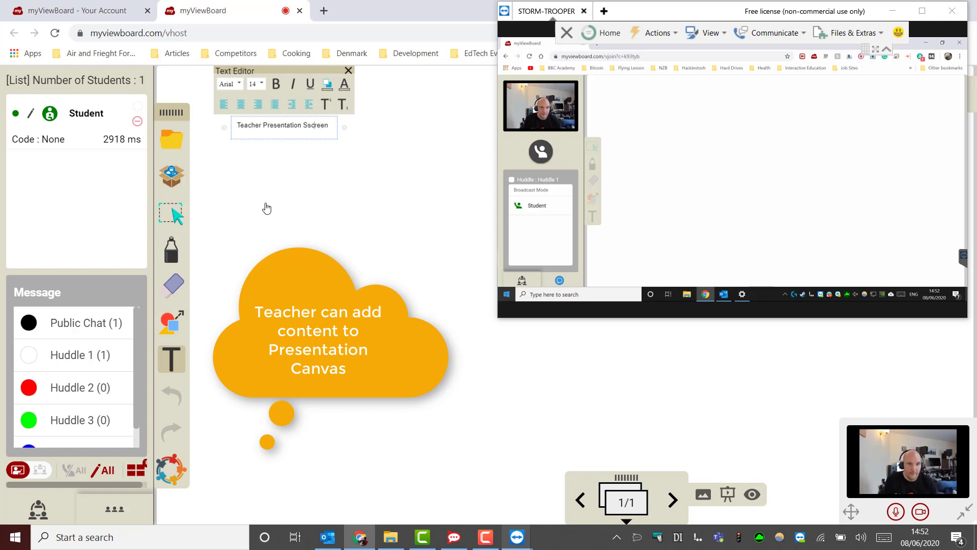
key("Left")
key("Left")
key("Left")
key("Left")
key("Left")
key("BackSpace")
left_click(318, 224)
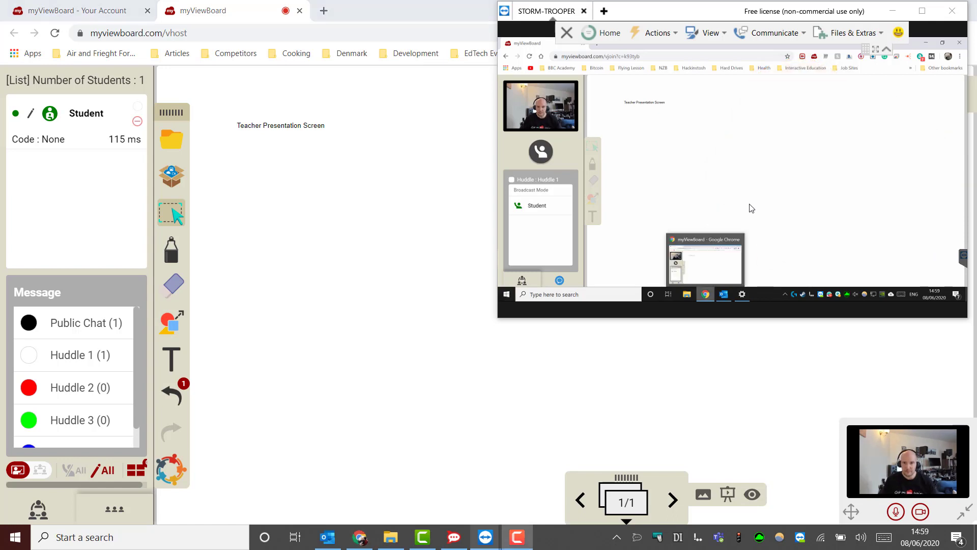
Step: Load the session join URL in a second browser tab on the student computer, join as guest "Student 2", and slightly widen the teacher's student list
left_click(754, 198)
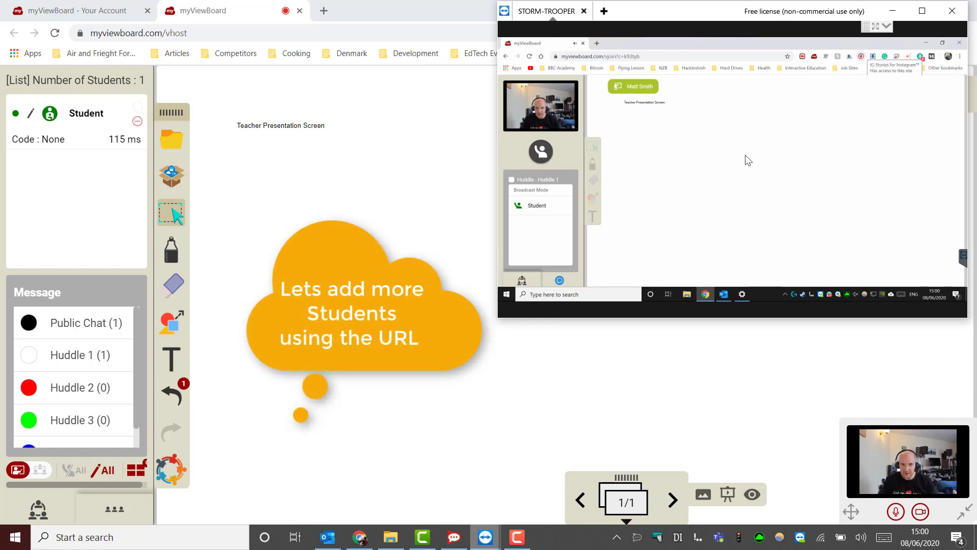
mouse_move(362, 540)
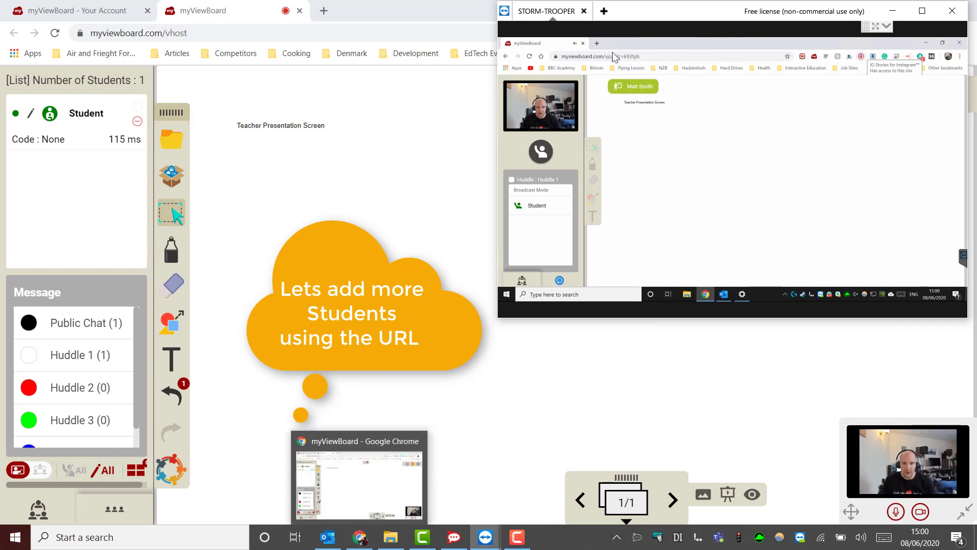
left_click(597, 43)
type("https://myviewboard.com/vjoin?c=k93tyb")
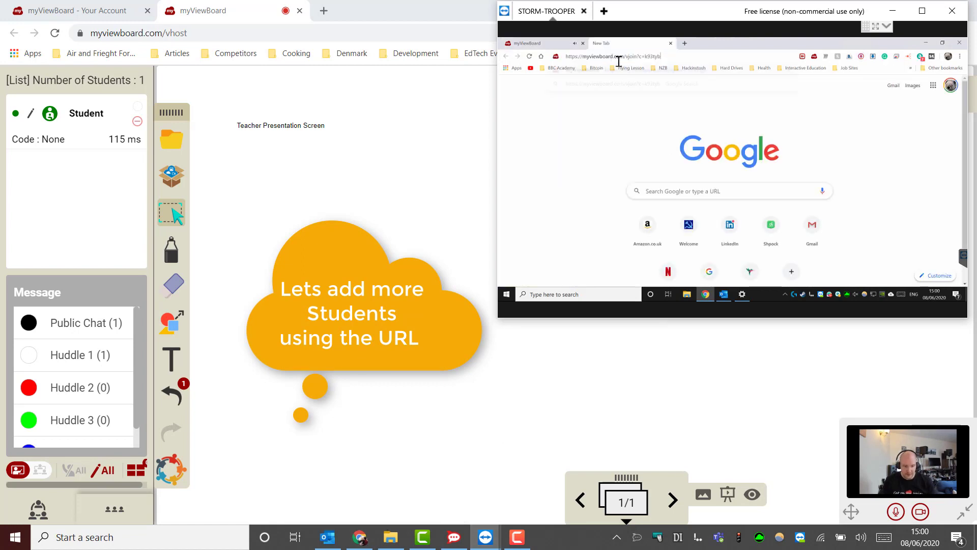
left_click(646, 73)
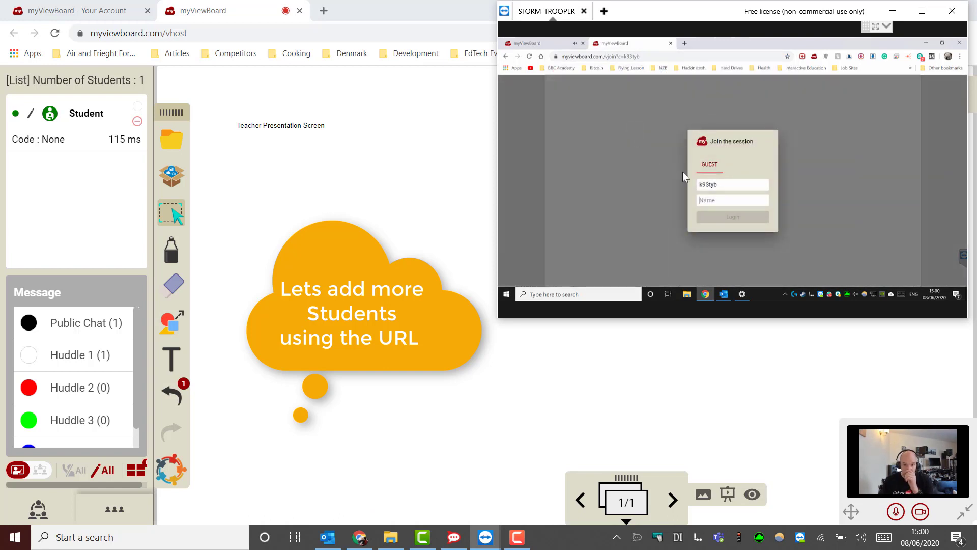
type("Student 2")
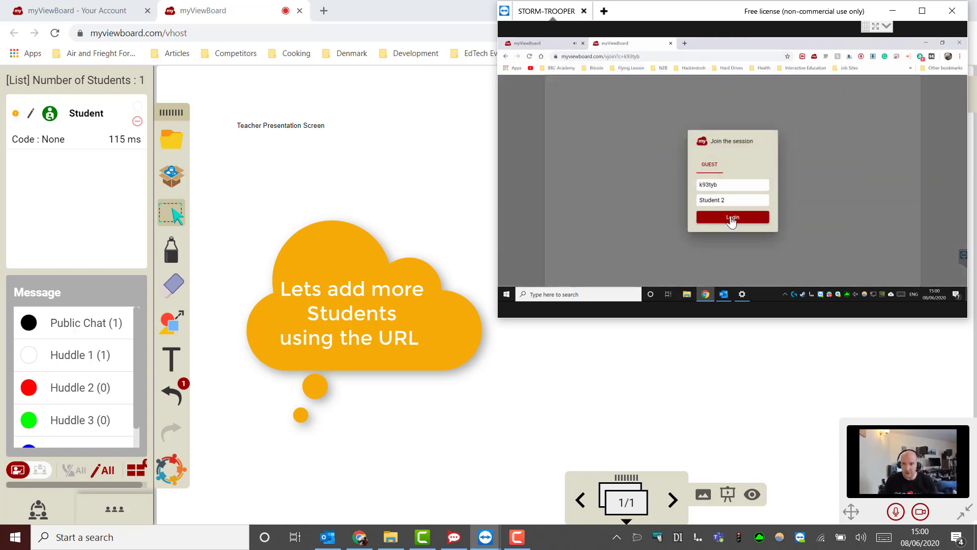
left_click(732, 218)
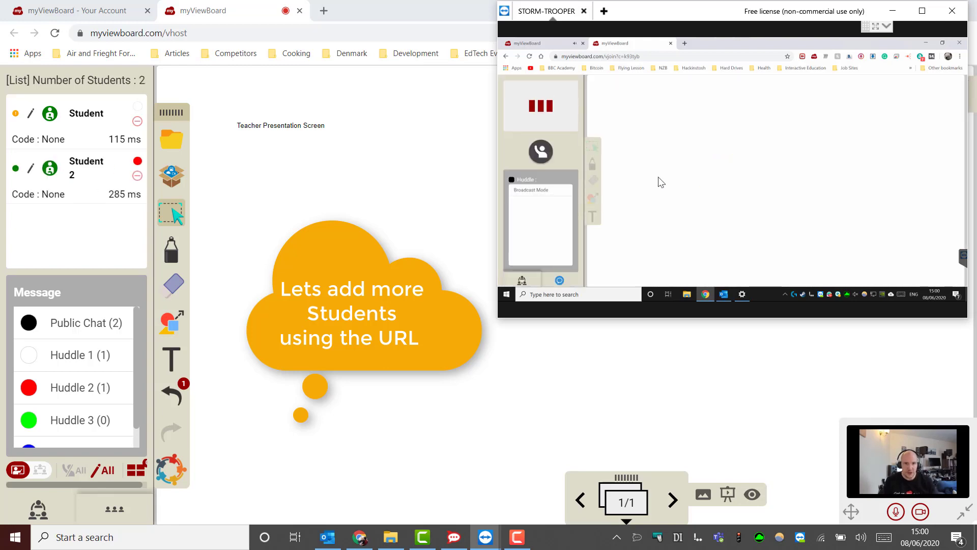
left_click_drag(153, 144, 165, 144)
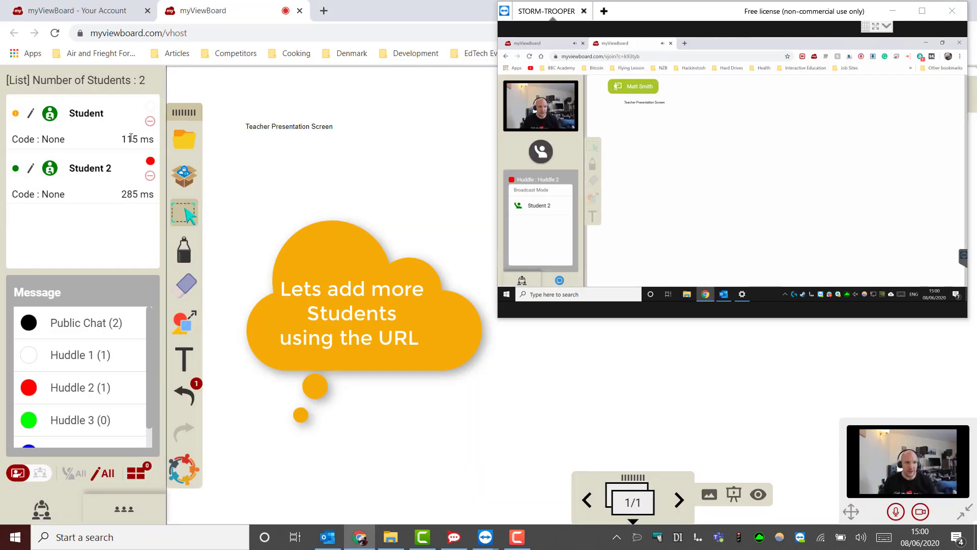
Step: Load the session join URL in a third student browser tab and join as guest "Student 3"
left_click(683, 43)
type("https://myviewboard.com/vjoin?c=k93tyb")
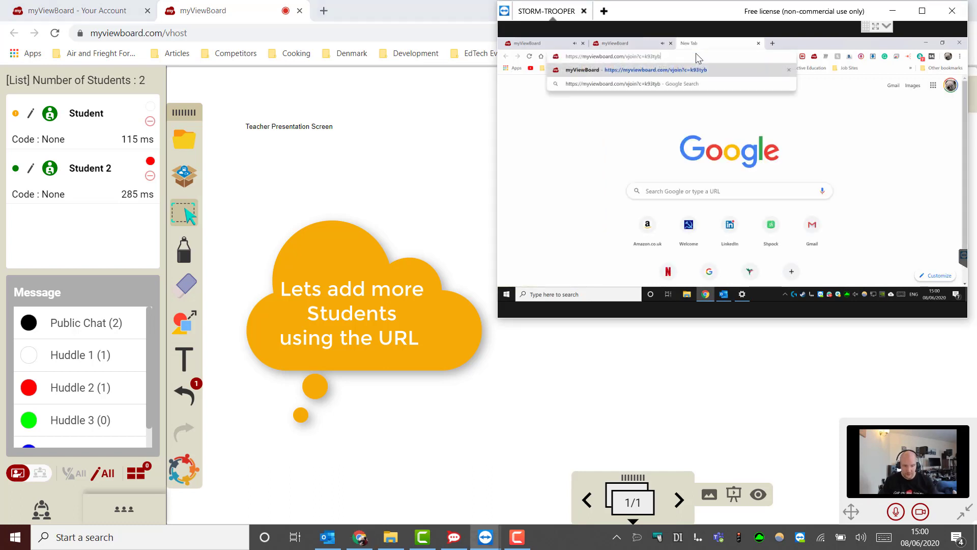
key("Return")
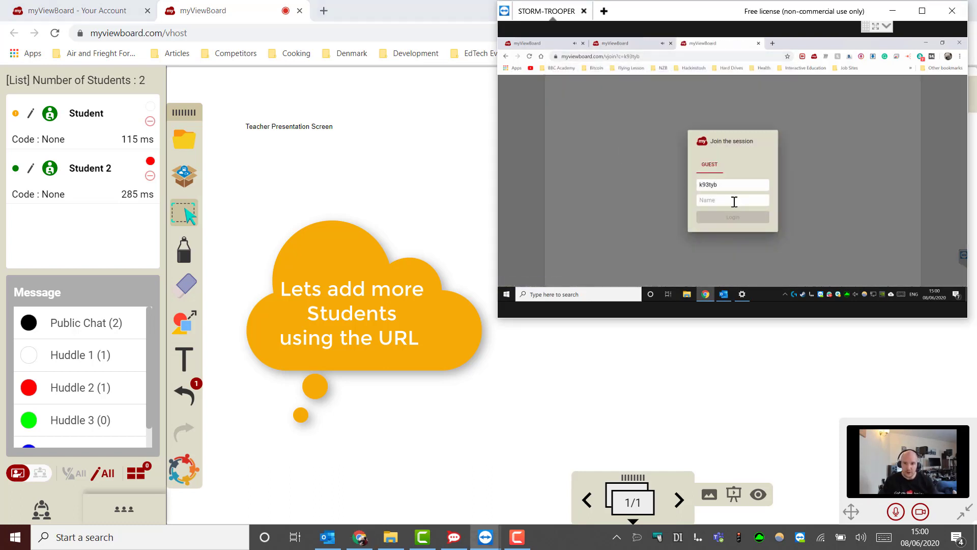
type("Student 3")
left_click(735, 218)
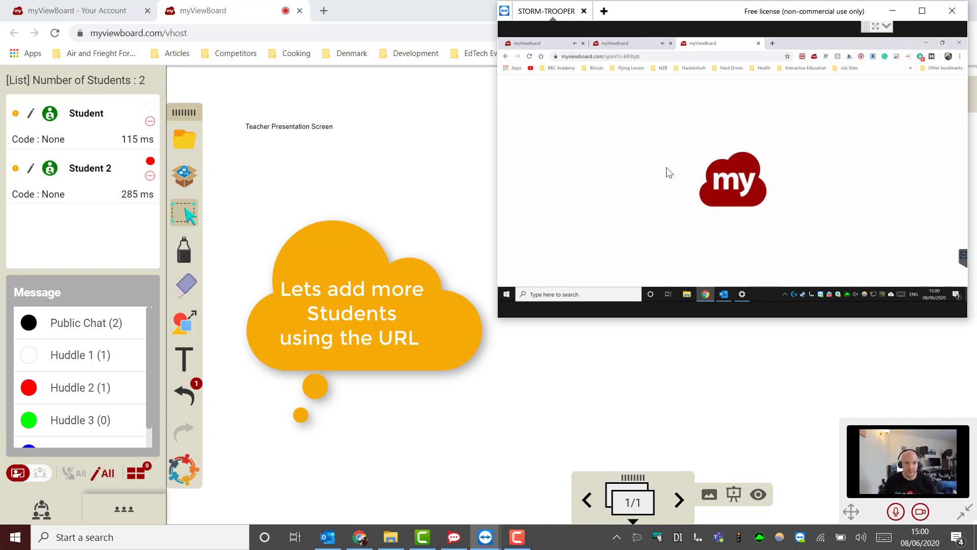
Step: Load the session join URL in a fourth student browser tab and join as guest "Student 4"
left_click(773, 43)
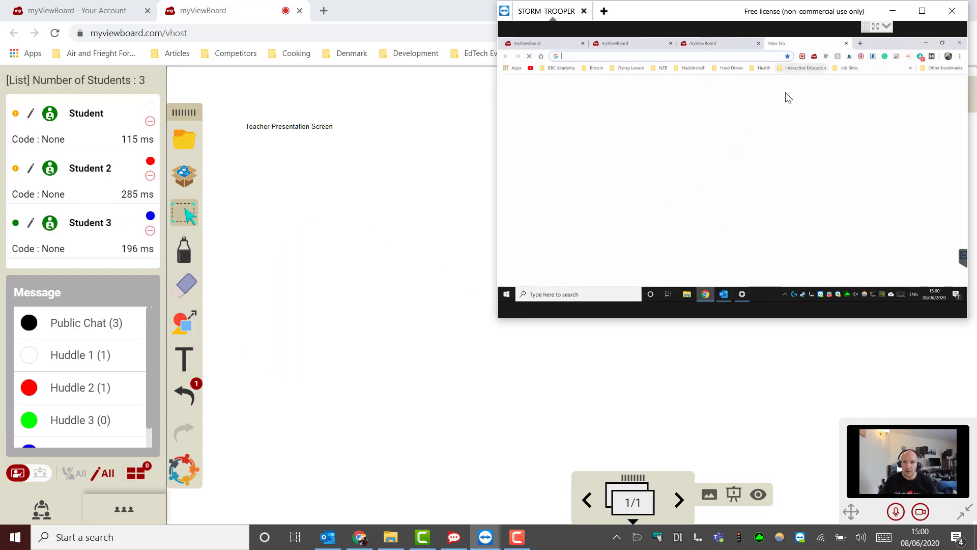
type("myviewboard.com/vjoin?c=k93tyb")
key("Return")
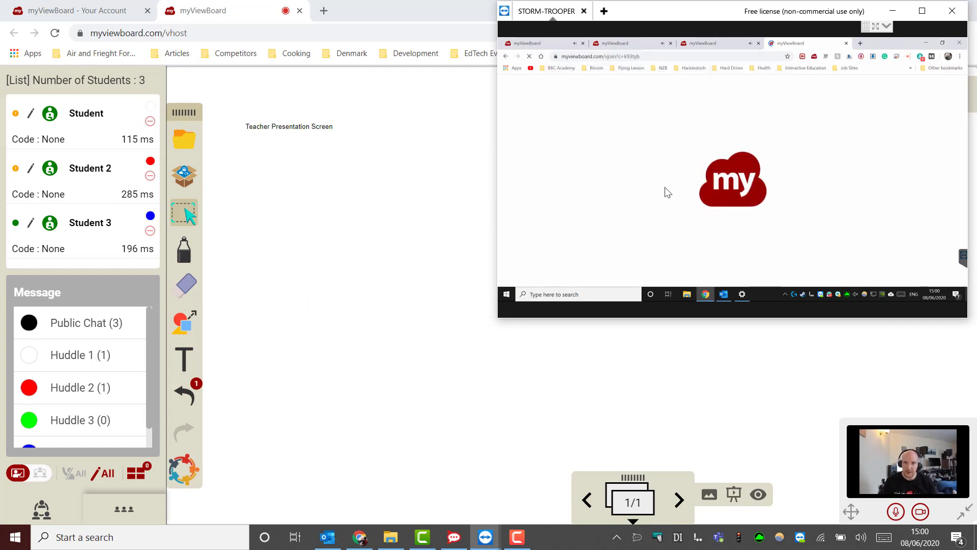
left_click(723, 202)
type("St")
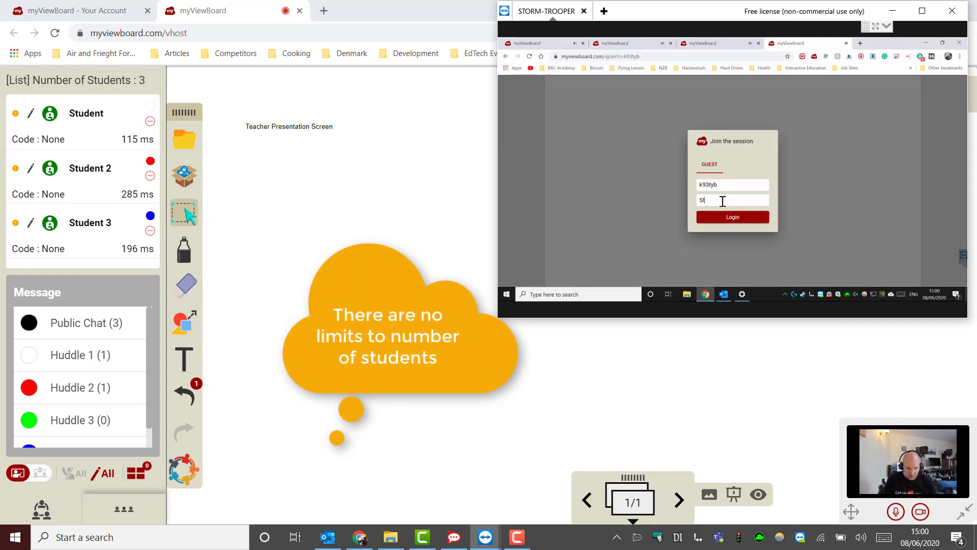
type("udent 4")
left_click(734, 218)
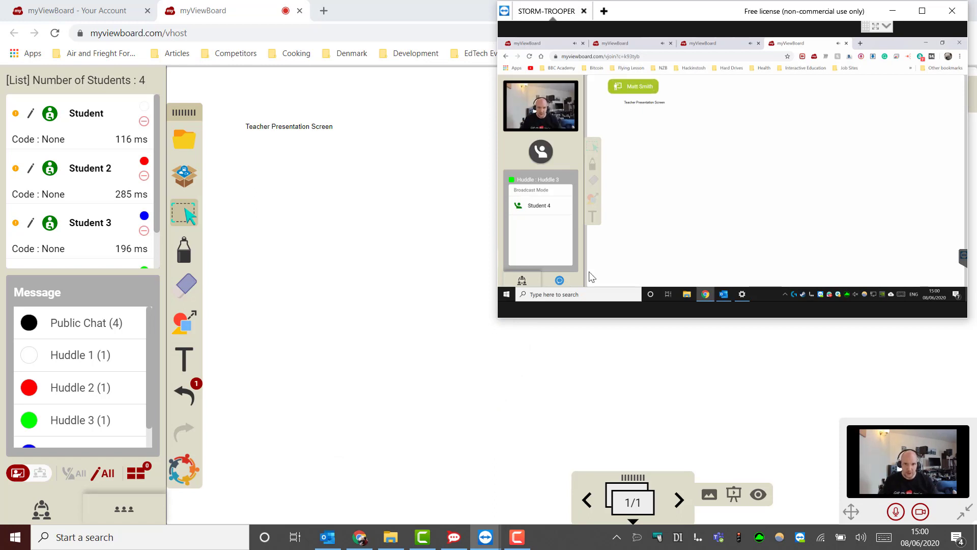
Step: Check the session view in each of the four student tabs and examine the teacher's full student list
left_click(531, 41)
left_click(616, 42)
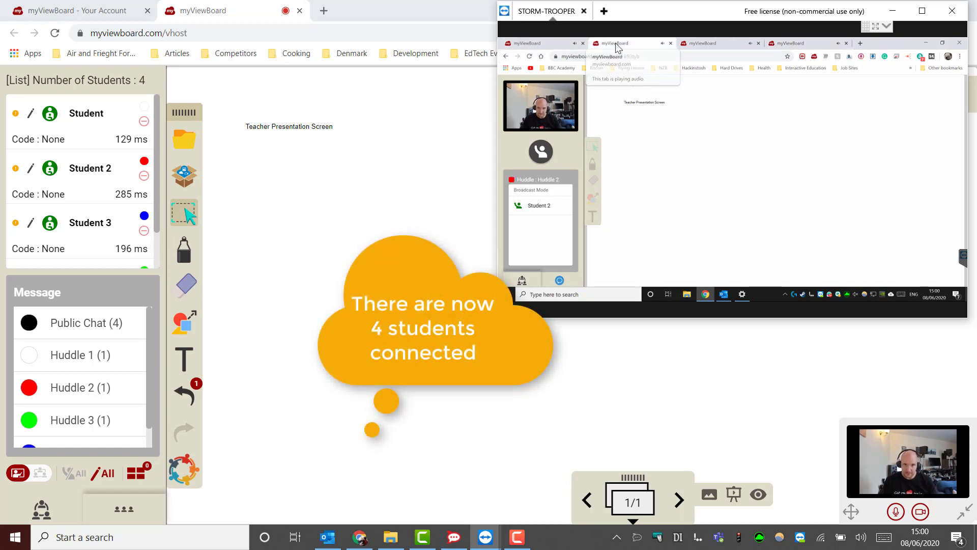
left_click(702, 42)
left_click(790, 44)
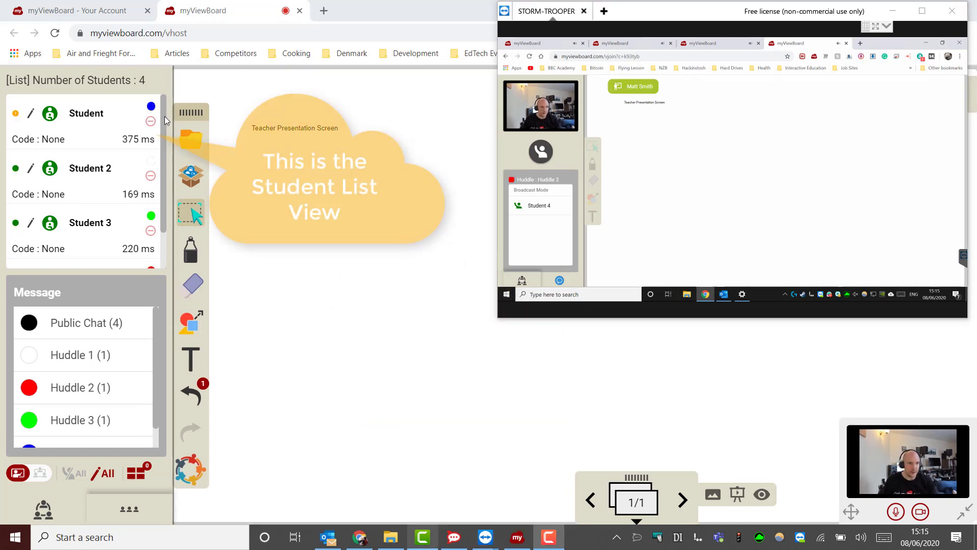
mouse_move(165, 117)
left_mouse_down()
mouse_move(160, 191)
mouse_move(155, 113)
left_mouse_up()
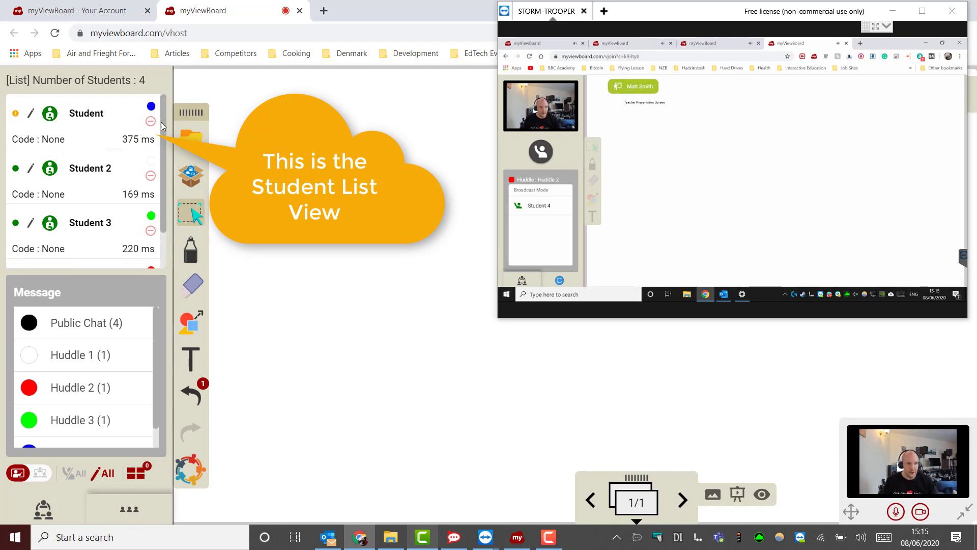
left_click_drag(162, 126, 176, 110)
scroll(167, 147, "down", 2)
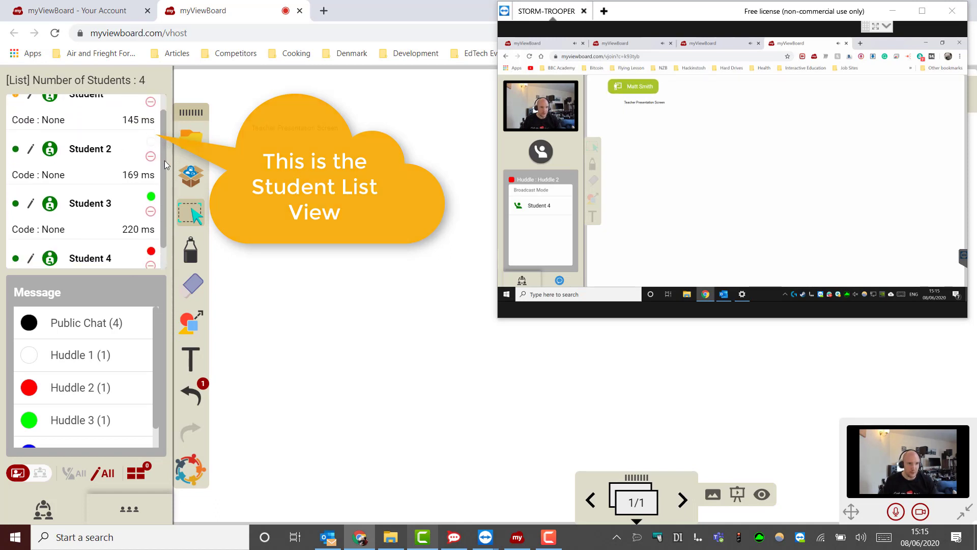
scroll(162, 123, "up", 2)
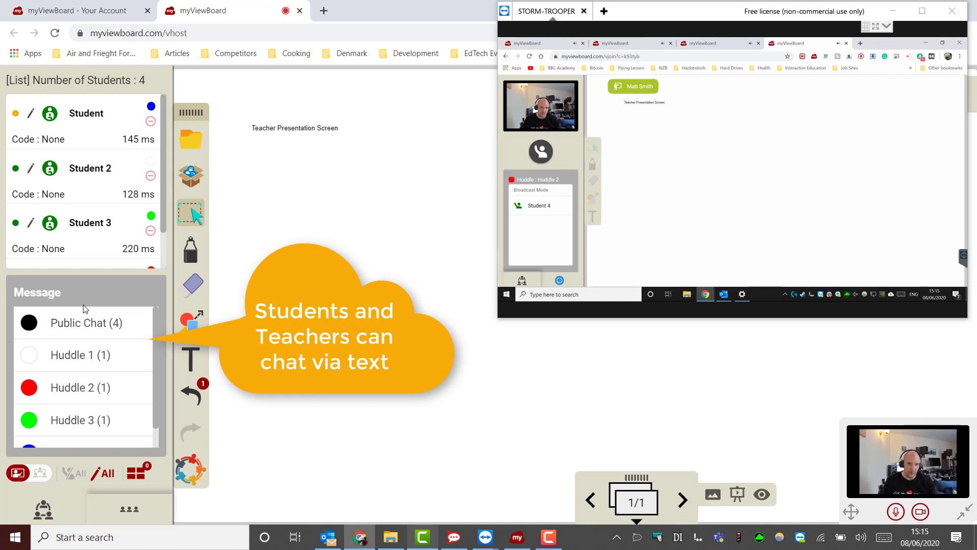
Step: Open the Public Chat from the teacher's message list and send "Hello class" to all students
scroll(87, 326, "down", 1)
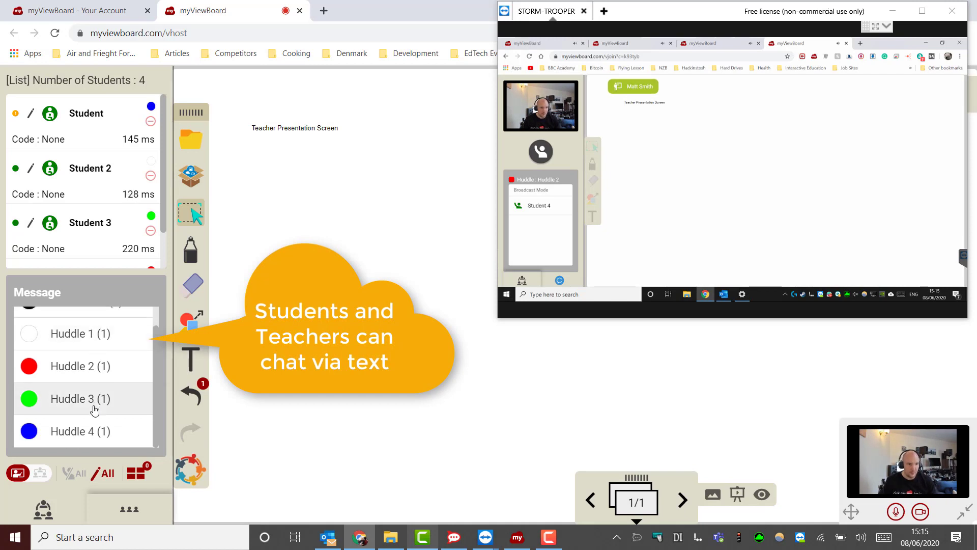
scroll(94, 410, "up", 1)
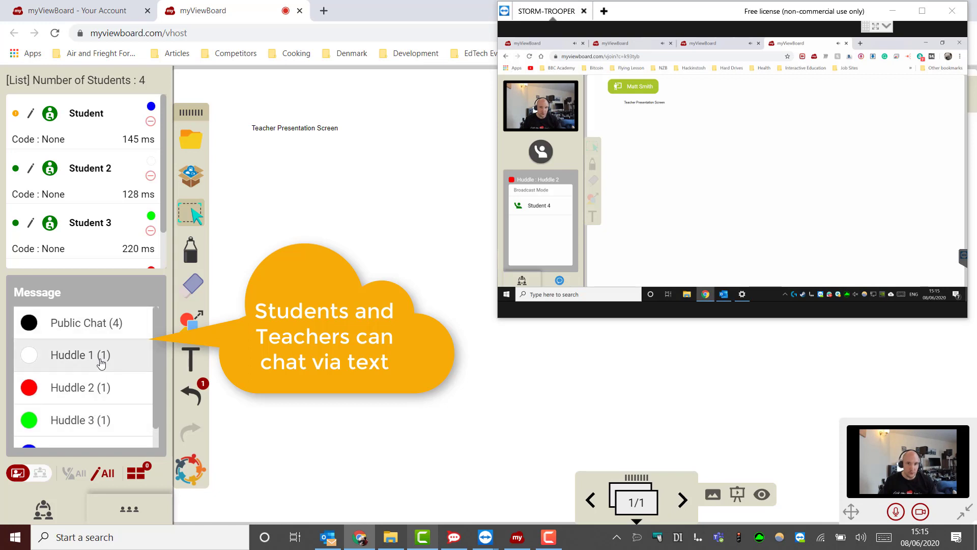
left_click(92, 328)
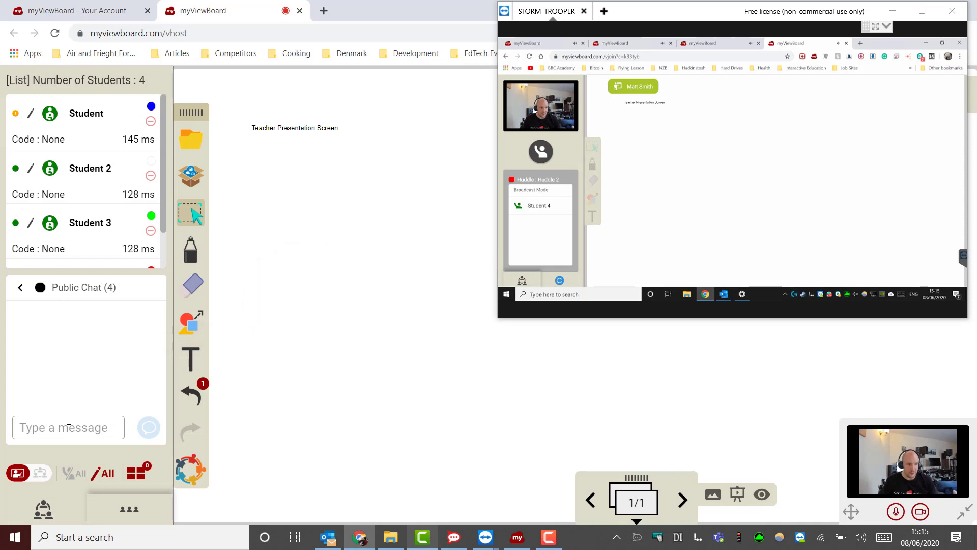
type("Hello class")
key("Return")
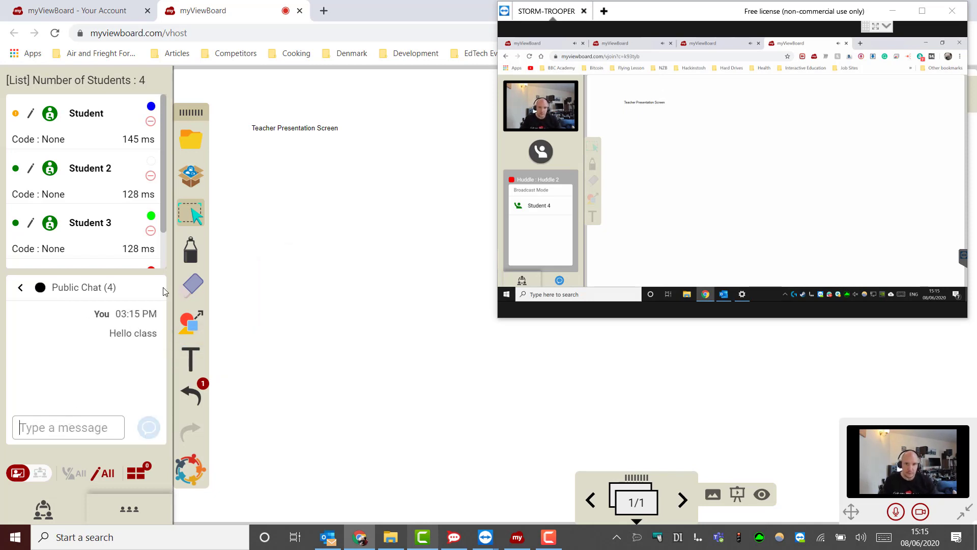
Step: Reply "Hi" in the Public Chat from Student 4's page and return the teacher's chat to the message list
left_click(560, 282)
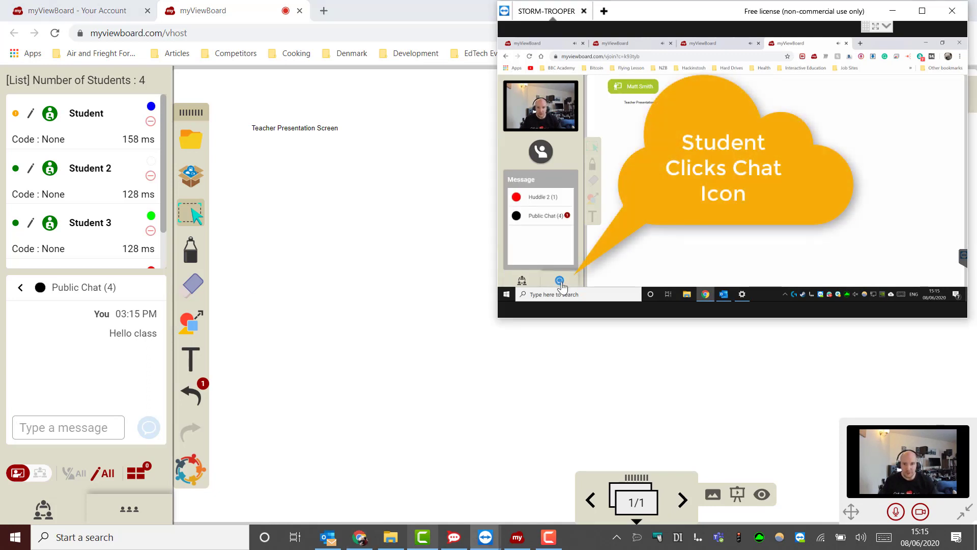
left_click(554, 217)
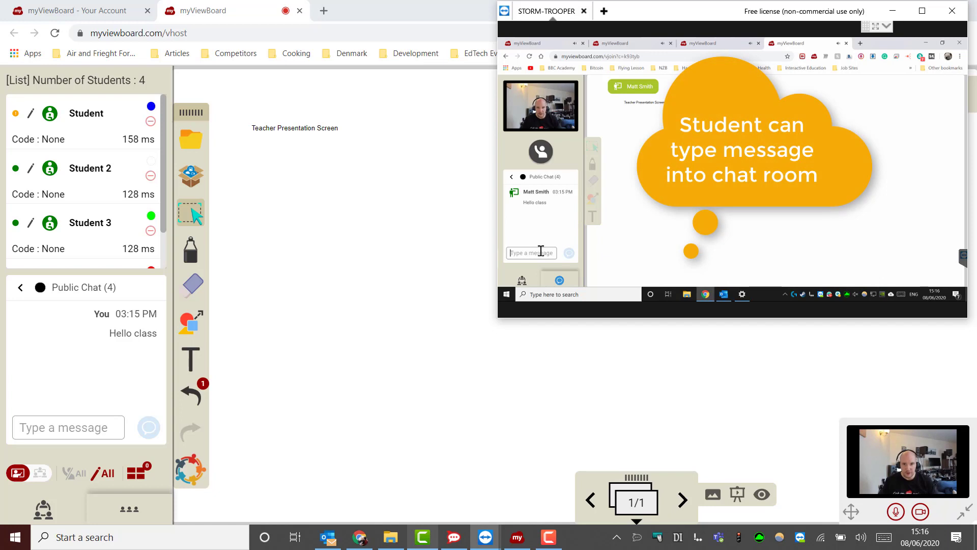
type("Hi")
key("Return")
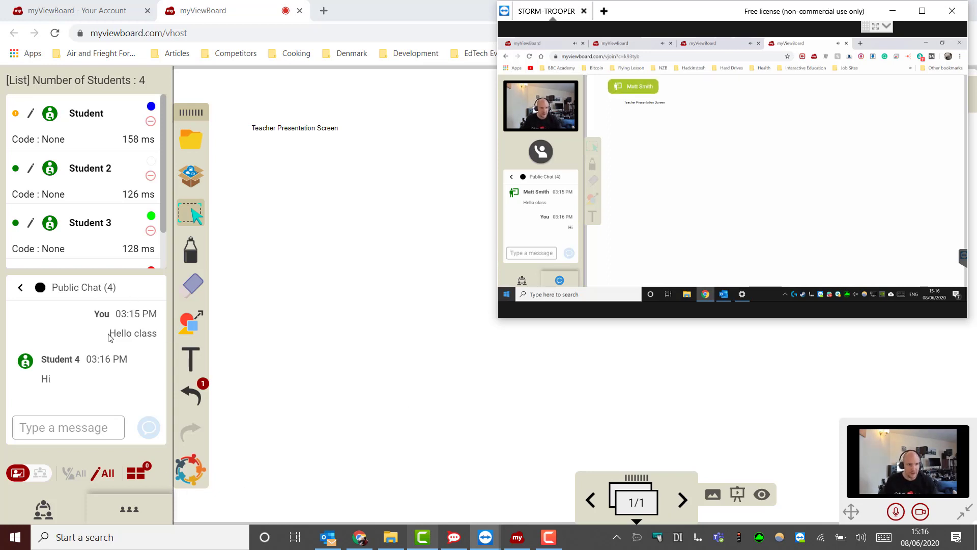
left_click(21, 289)
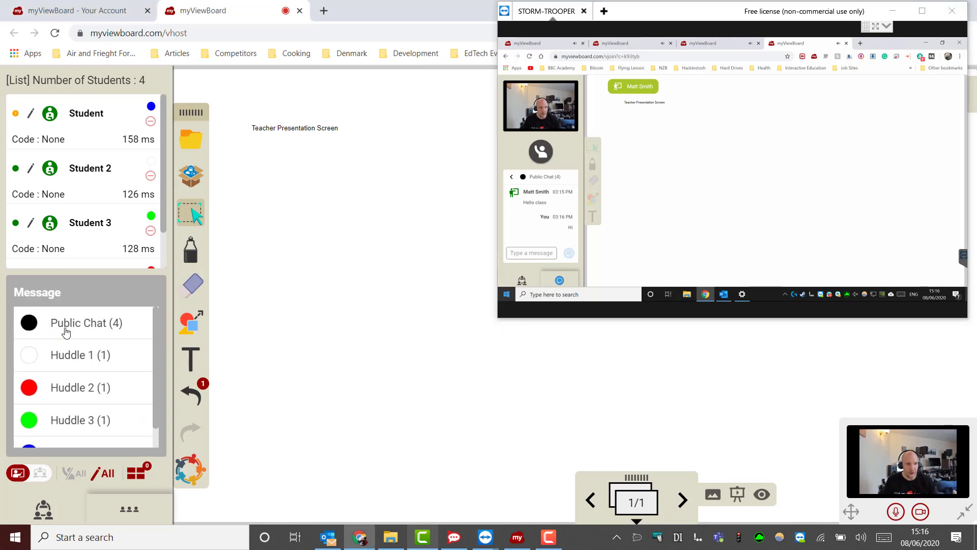
scroll(152, 346, "down", 1)
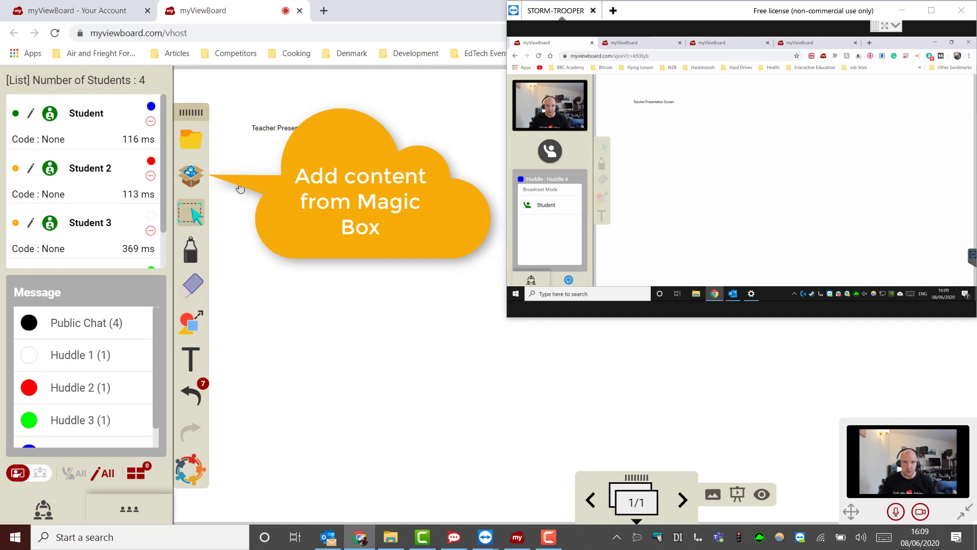
Step: Browse Google Drive in the Magic Box and choose the Teacher PDF of human body organs for import
left_click(195, 178)
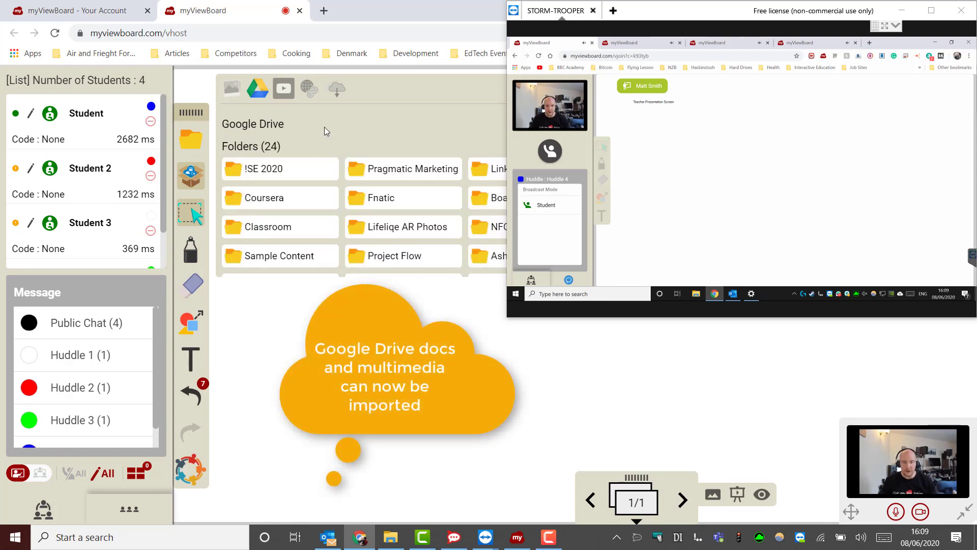
scroll(325, 127, "down", 8)
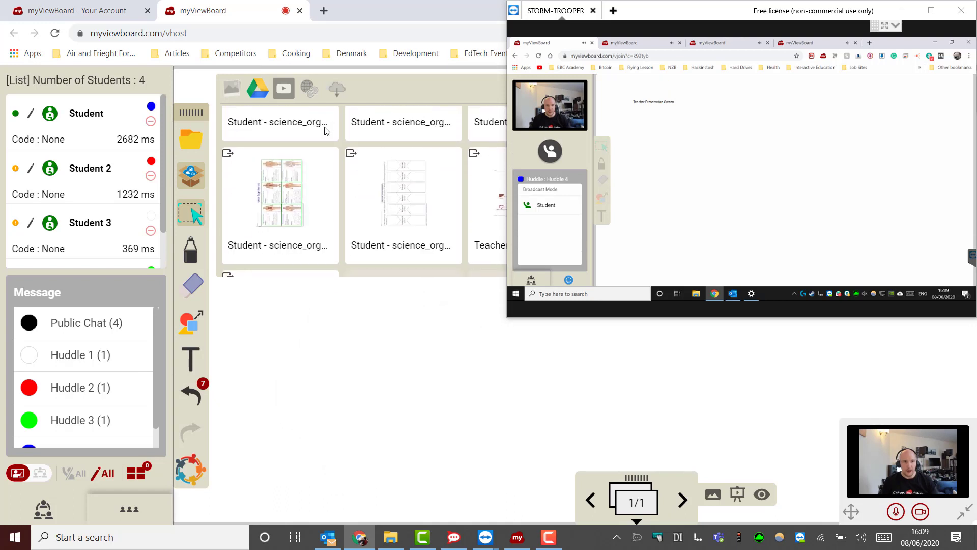
scroll(327, 127, "down", 3)
scroll(488, 161, "up", 3)
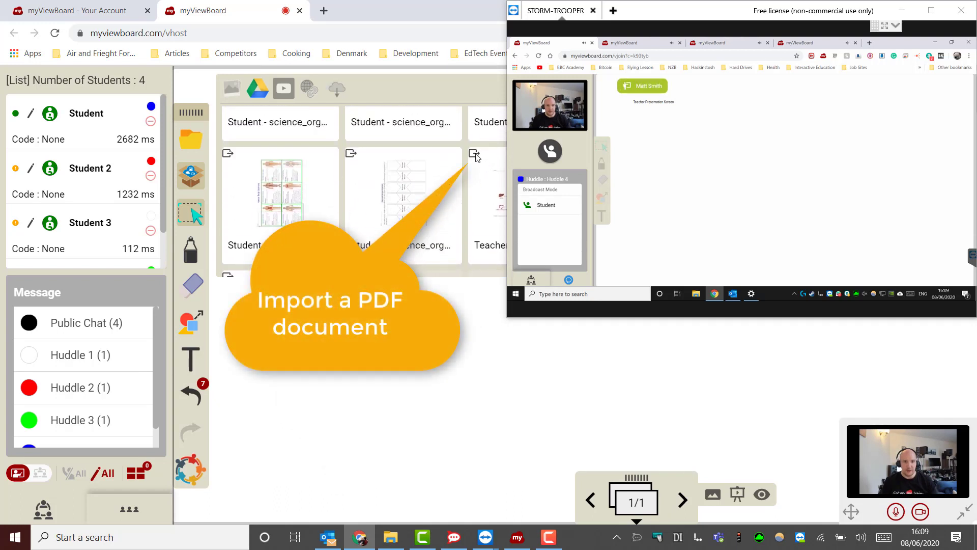
left_click(476, 154)
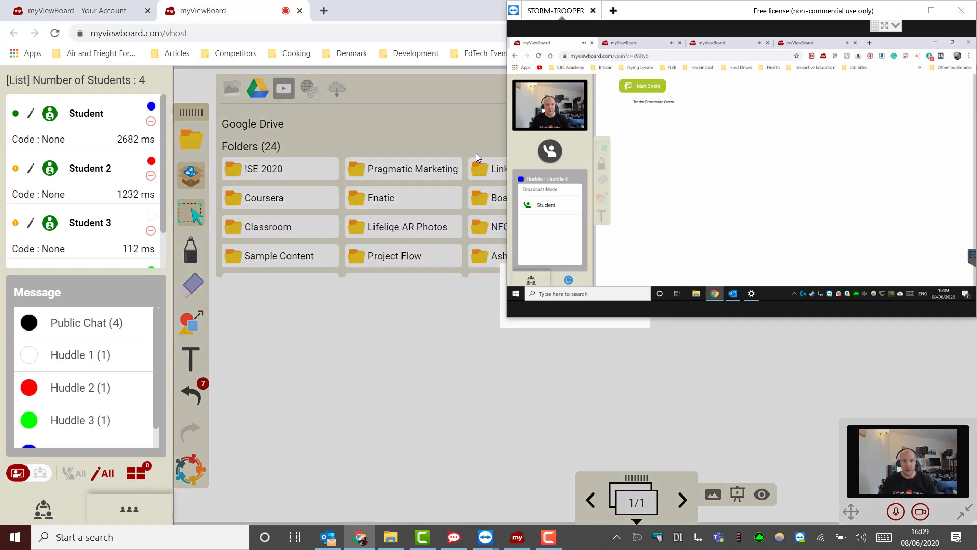
Step: Import all pages of the organs PDF onto the teacher's canvas and bring the remote student window back into view
left_click(901, 10)
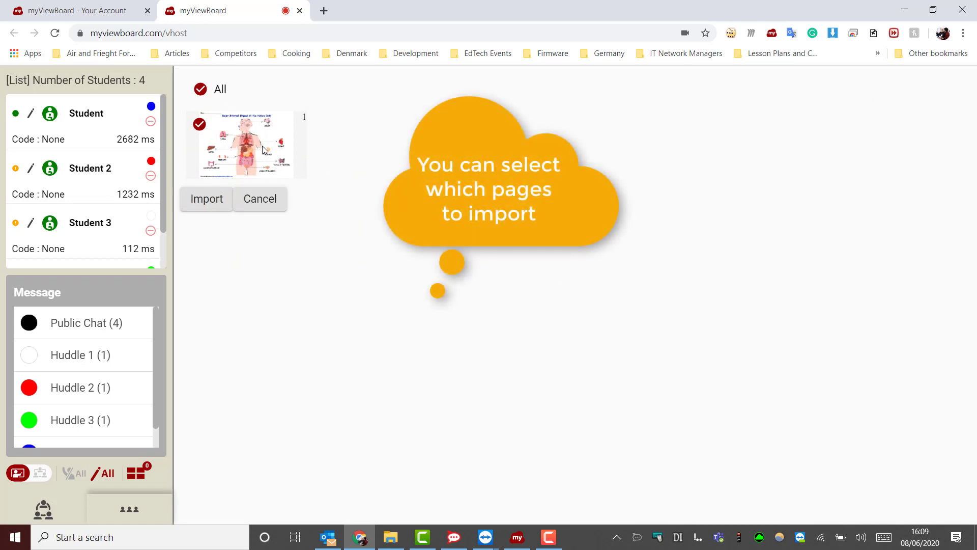
left_click(209, 201)
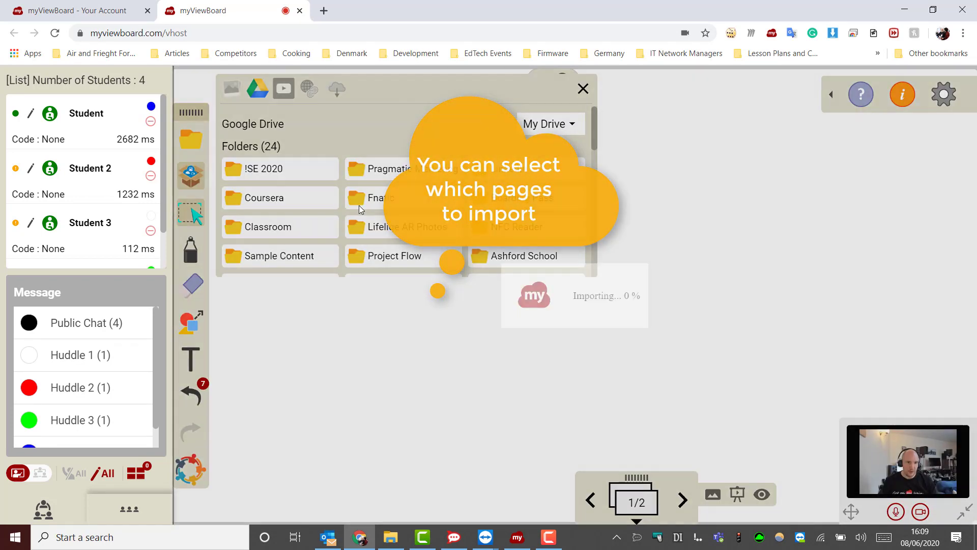
mouse_move(485, 537)
left_click(540, 476)
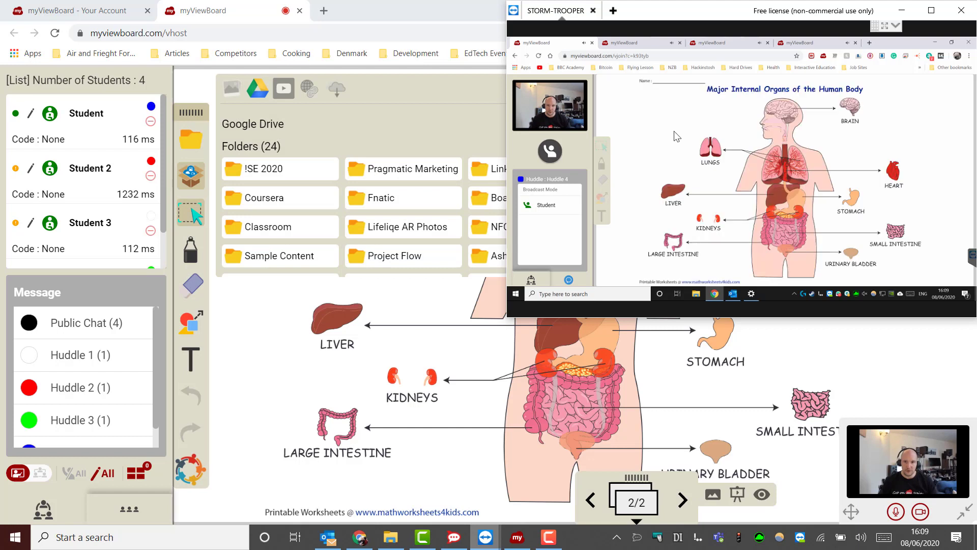
Step: Check the imported organs worksheet in each of the four student tabs and close the teacher's Magic Box
left_click(641, 43)
left_click(723, 48)
left_click(801, 49)
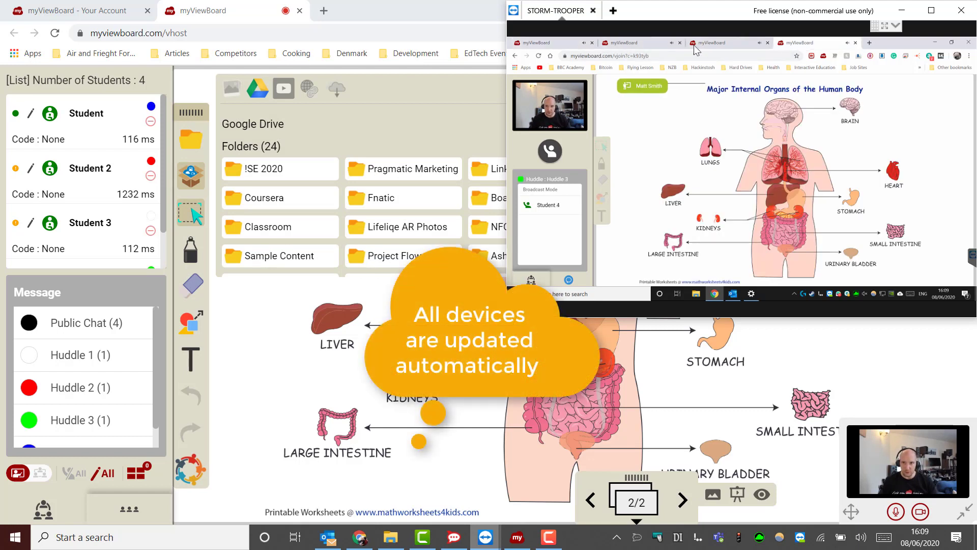
left_click(549, 47)
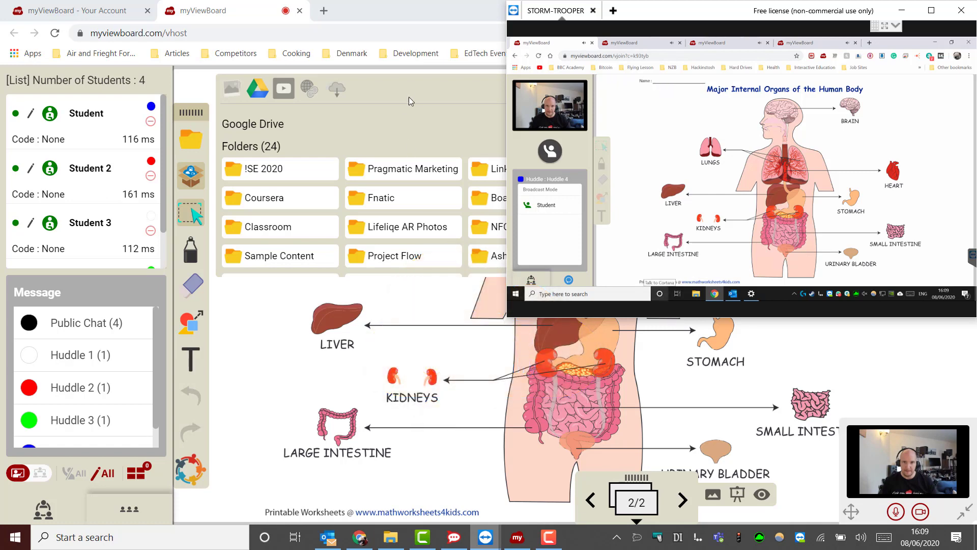
left_click(202, 181)
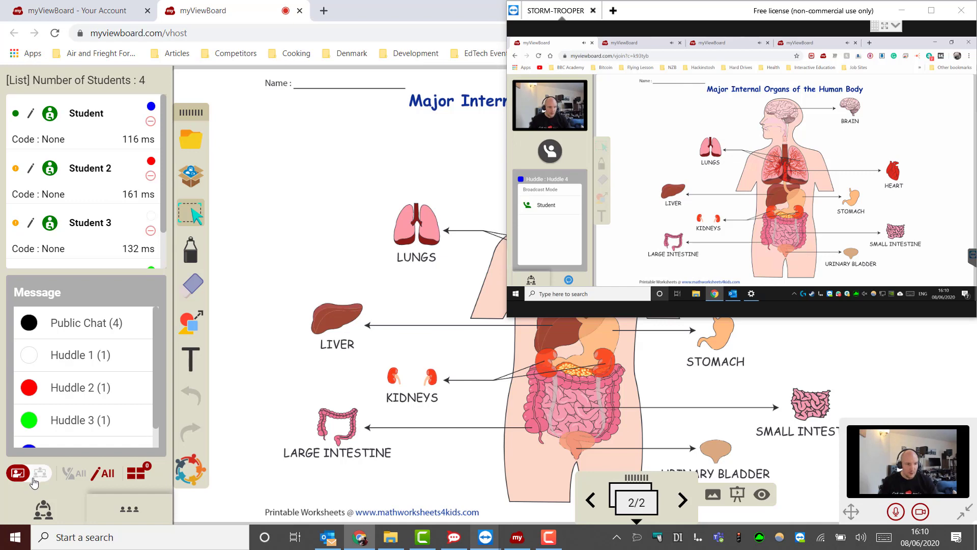
Step: Switch the teacher's canvas to ViewBoard 1, to ViewBoard 2 and back to ViewBoard 1
left_click(136, 475)
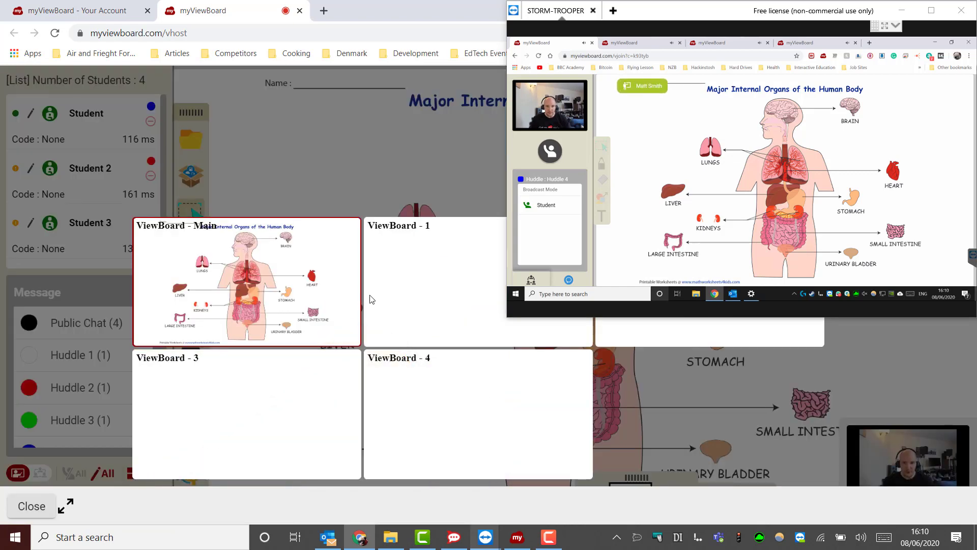
left_click(420, 274)
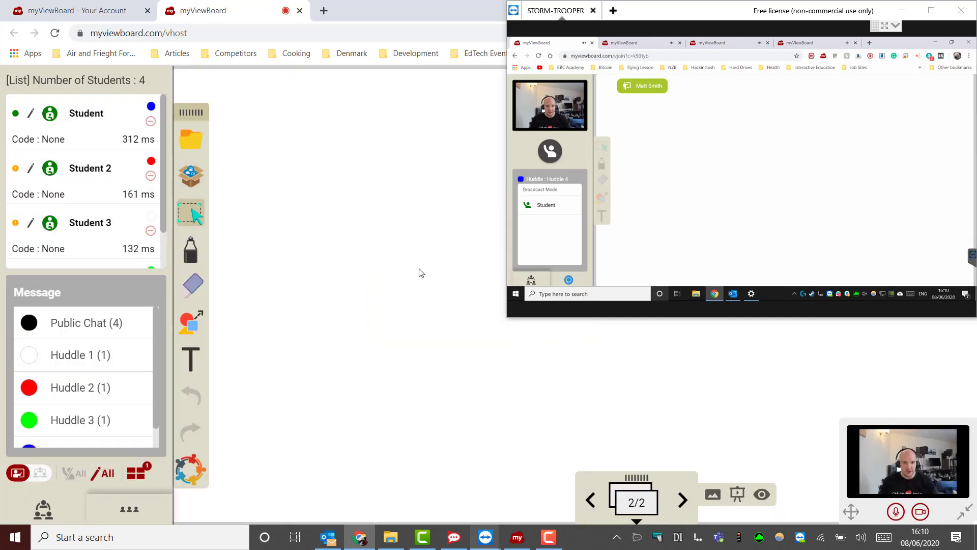
left_click(136, 476)
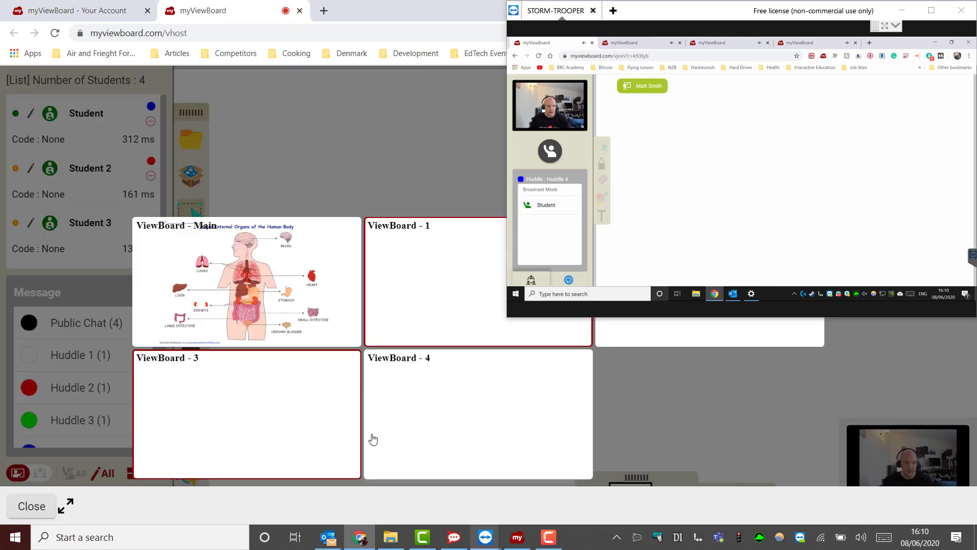
left_click(666, 333)
left_click(142, 482)
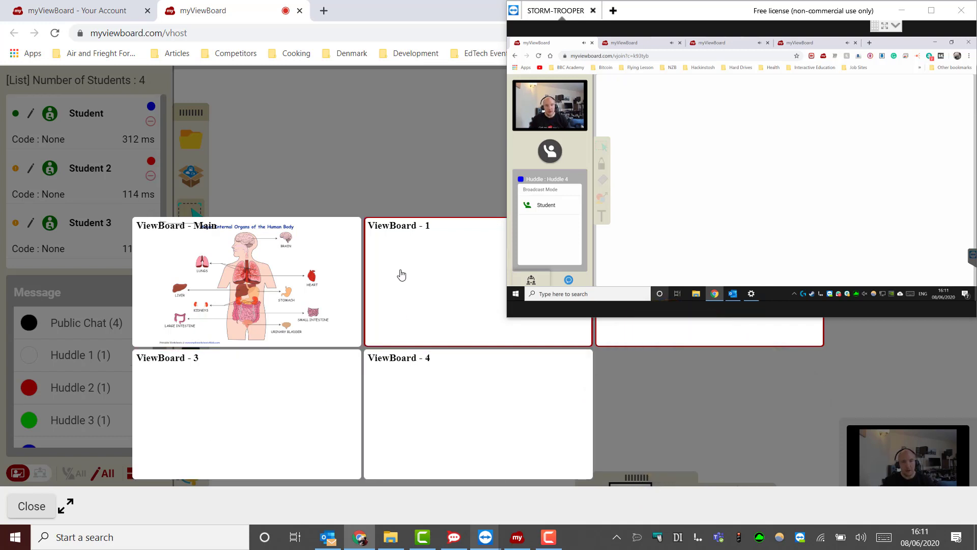
left_click(432, 276)
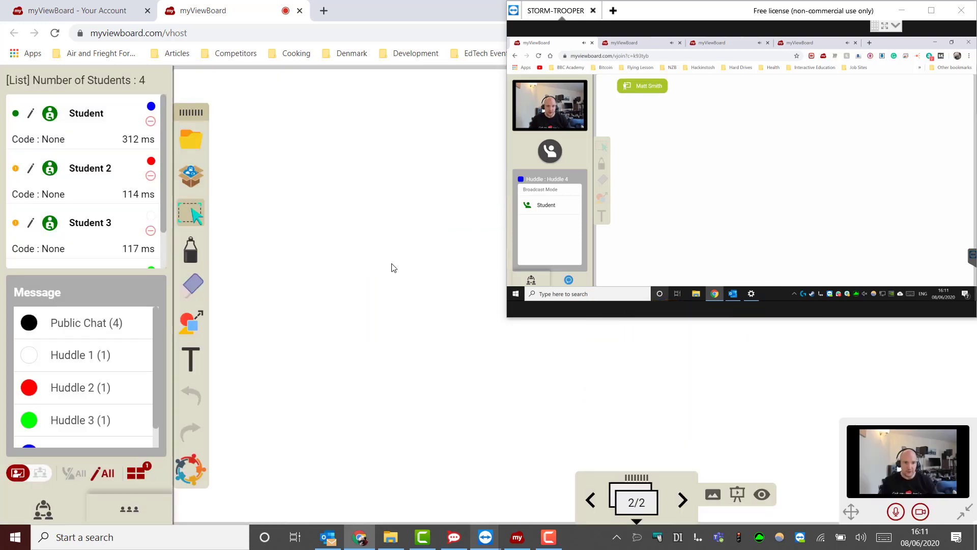
Step: Handwrite "1" on ViewBoard 1 and "2" on ViewBoard 2 with the pen
left_click(193, 361)
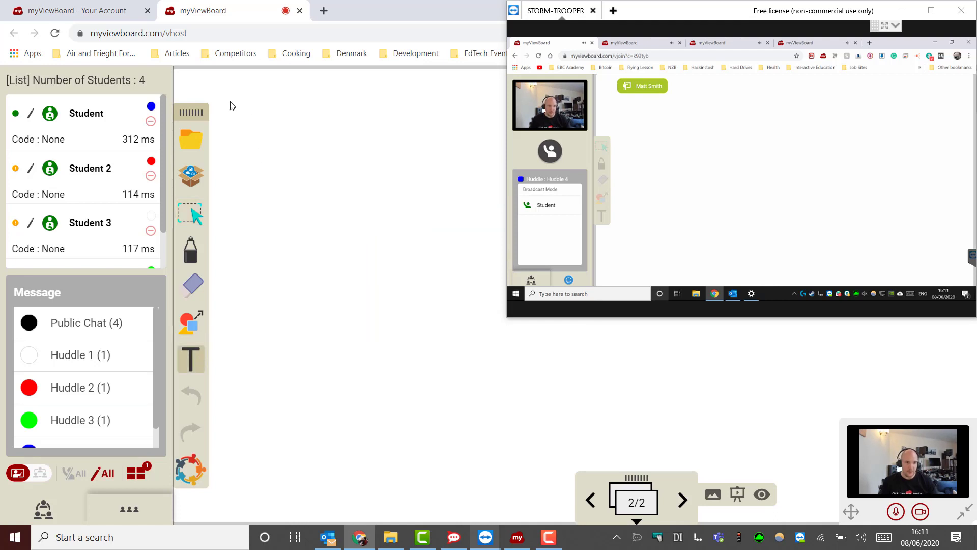
key("p")
left_click_drag(228, 97, 257, 115)
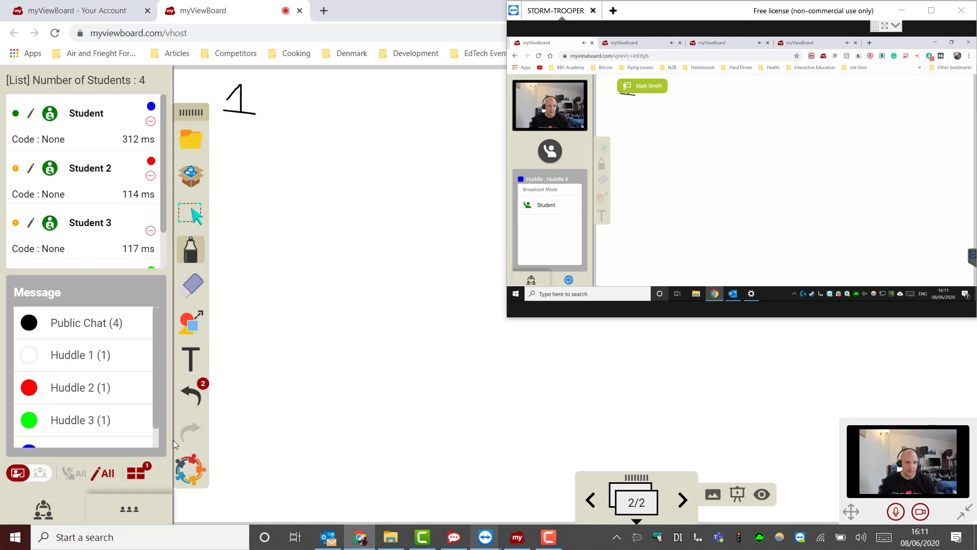
left_click(137, 473)
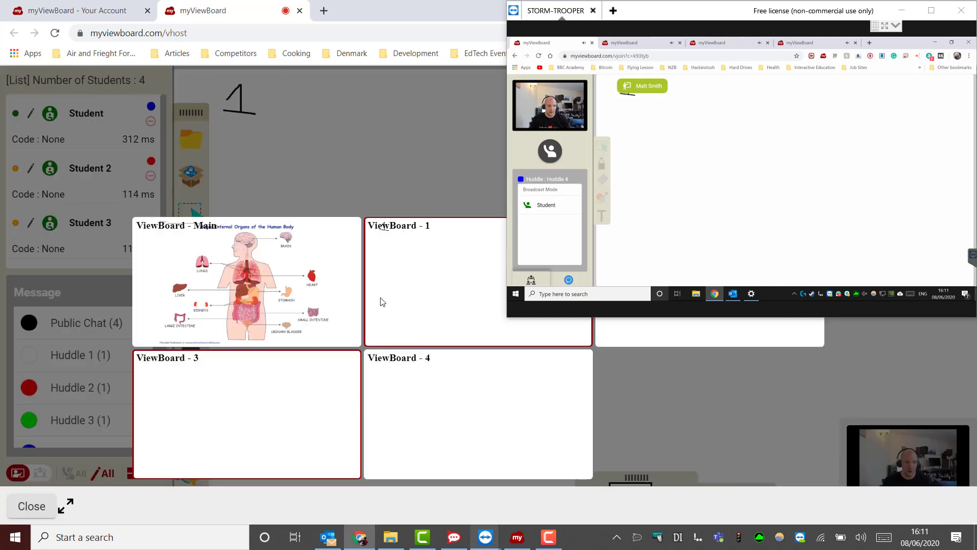
left_click(291, 206)
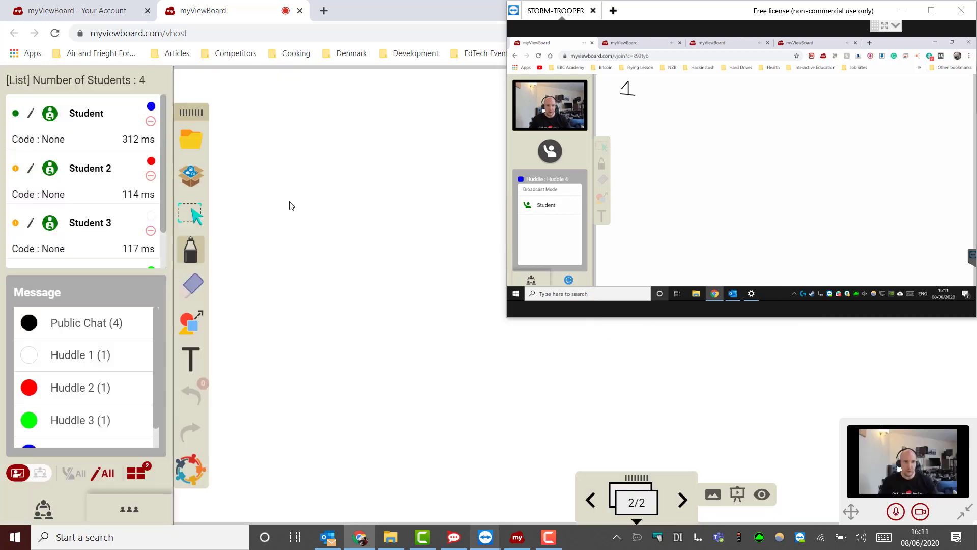
left_click_drag(228, 94, 263, 128)
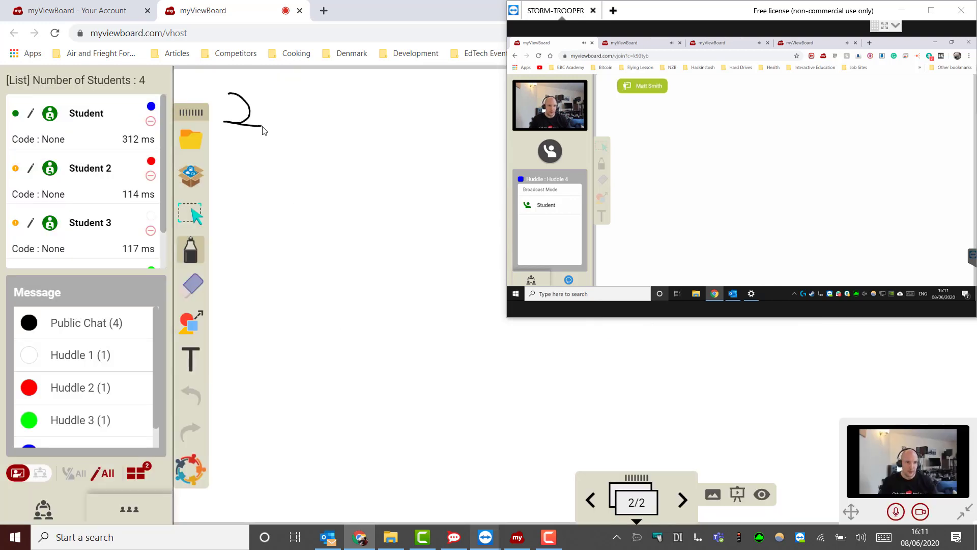
Step: Handwrite "3" on ViewBoard 3 and "4" on ViewBoard 4 with the pen
left_click(144, 478)
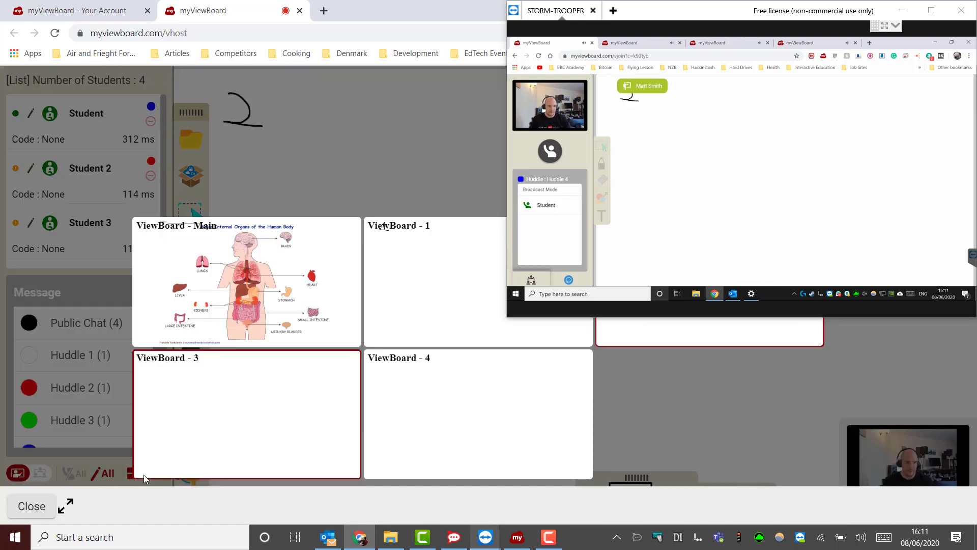
left_click(242, 154)
mouse_move(229, 94)
left_mouse_down()
mouse_move(240, 106)
mouse_move(226, 127)
left_mouse_up()
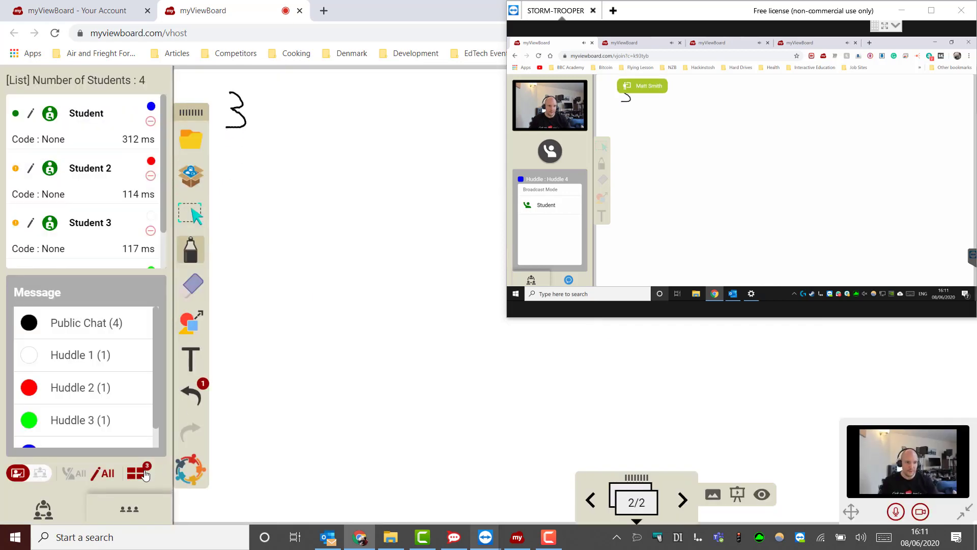
left_click(141, 473)
left_click(414, 423)
mouse_move(246, 93)
left_mouse_down()
mouse_move(264, 108)
mouse_move(245, 122)
left_mouse_up()
Step: Present ViewBoard 1 on the teacher's canvas and check that the student tabs follow it
left_click(139, 479)
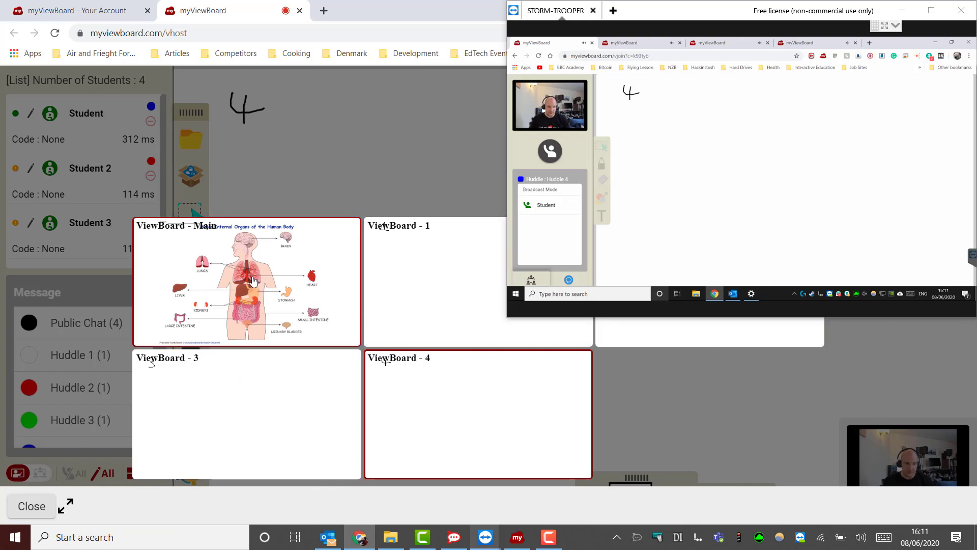
left_click(434, 290)
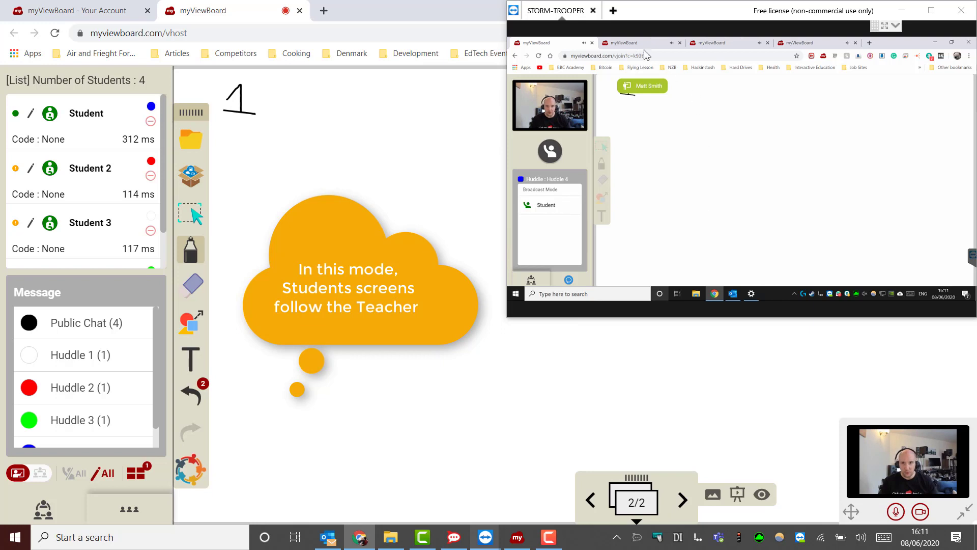
left_click(633, 42)
left_click(719, 44)
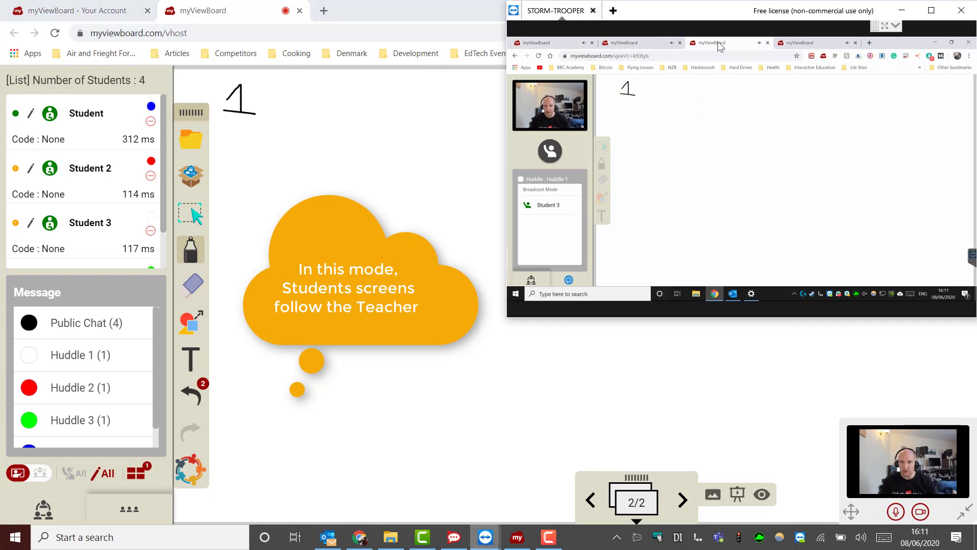
left_click(637, 41)
left_click(555, 45)
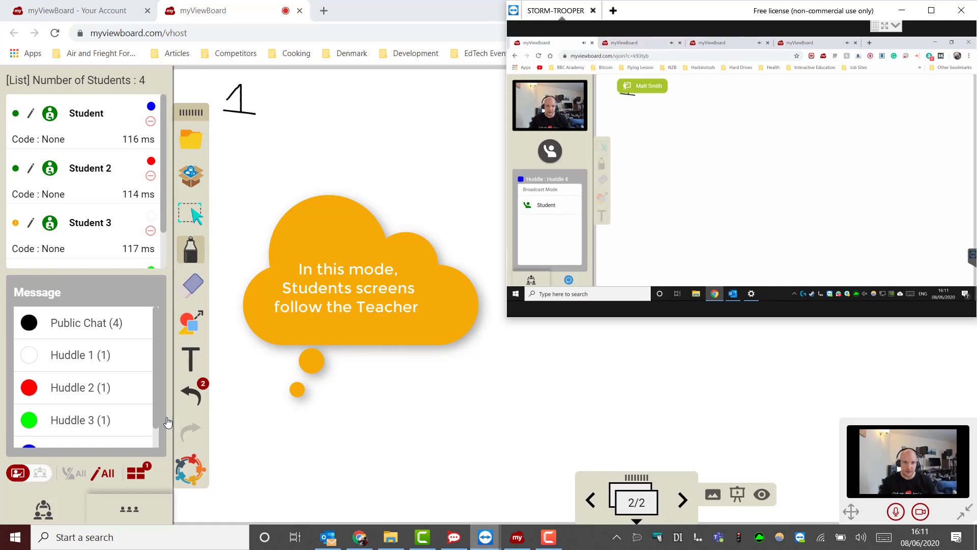
Step: Present ViewBoard 4 on the teacher's canvas and check the view in all four student tabs
left_click(141, 481)
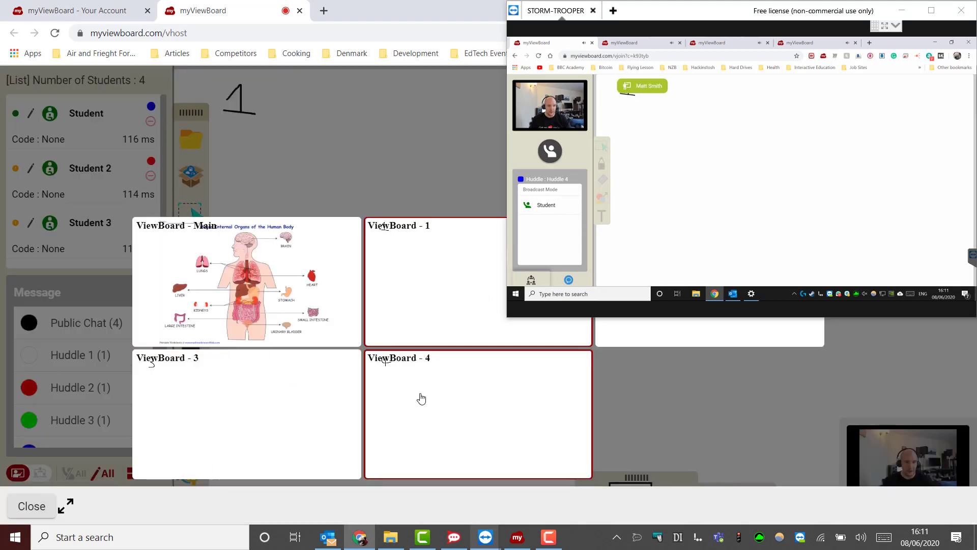
left_click(420, 398)
left_click(638, 42)
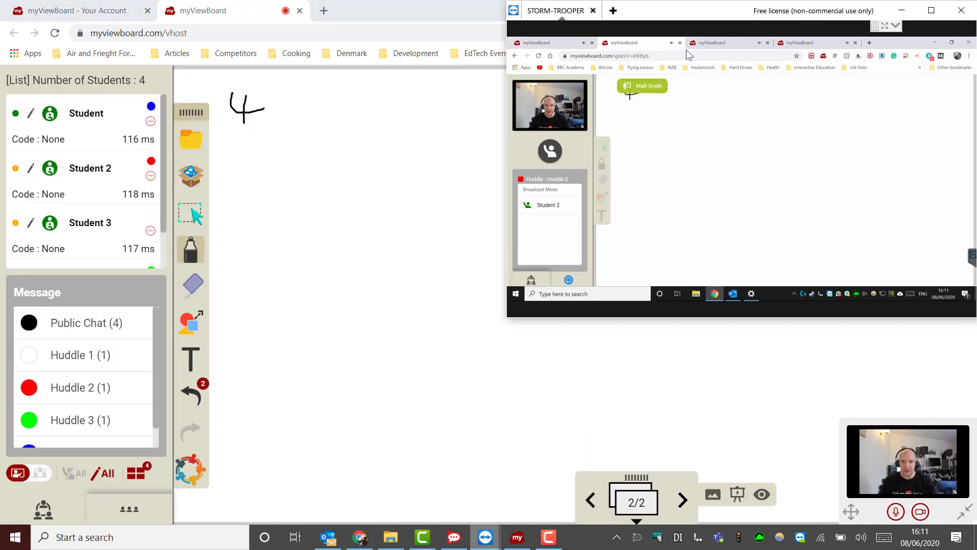
left_click(712, 43)
left_click(793, 44)
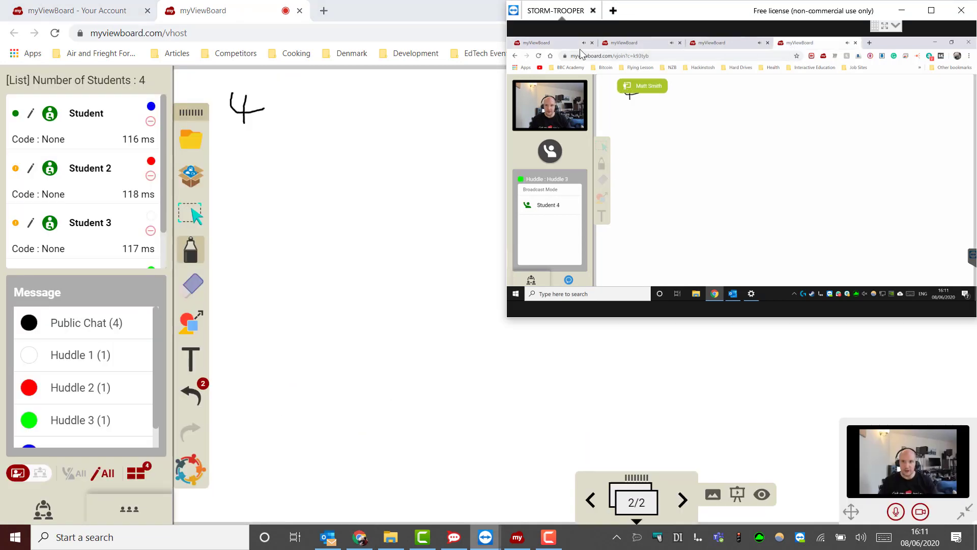
left_click(543, 43)
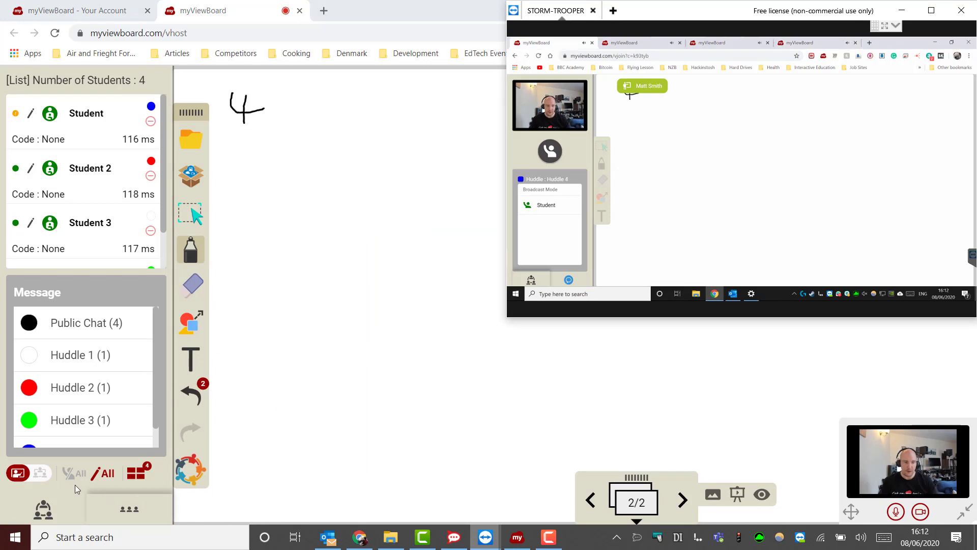
Step: Return the teacher's canvas to the main ViewBoard and switch the students from broadcast mode to huddle mode
left_click(142, 476)
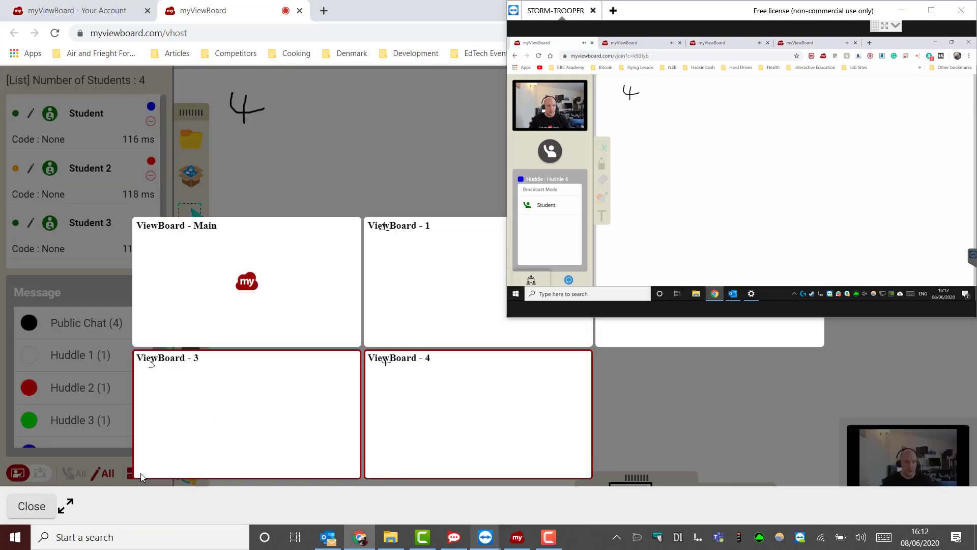
left_click(257, 290)
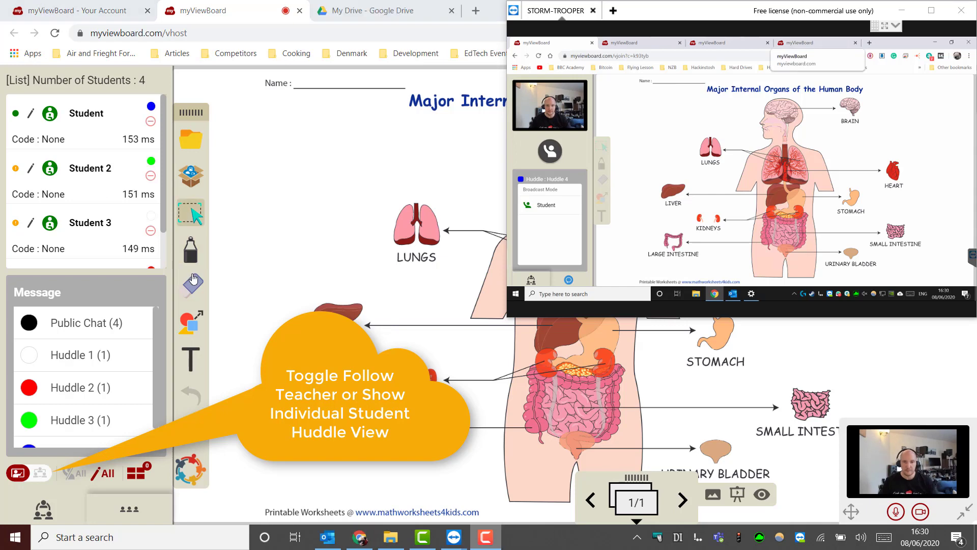
left_click(22, 479)
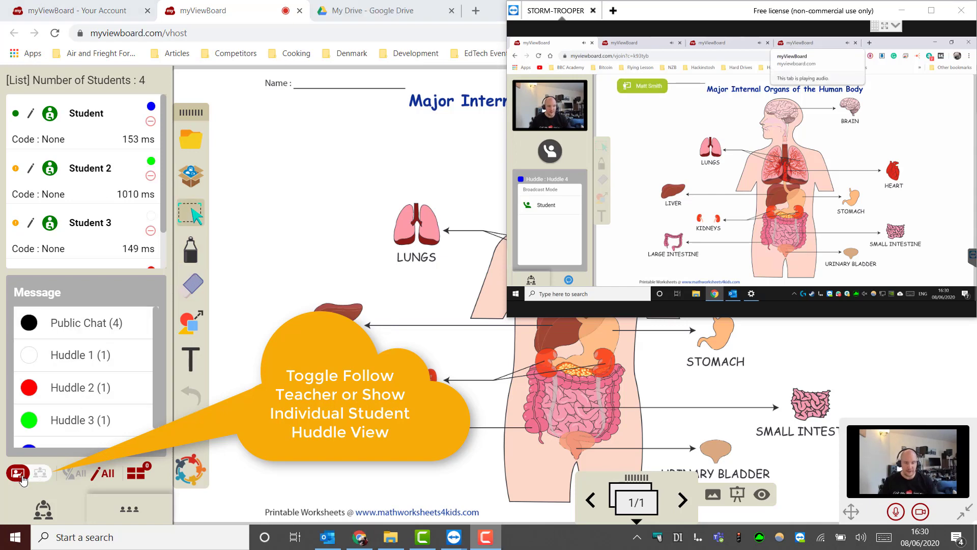
left_click(22, 478)
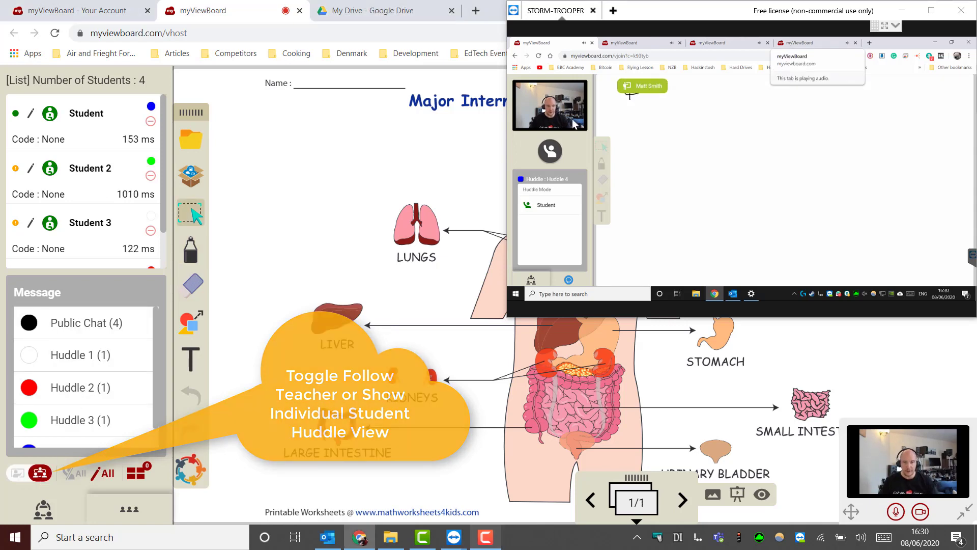